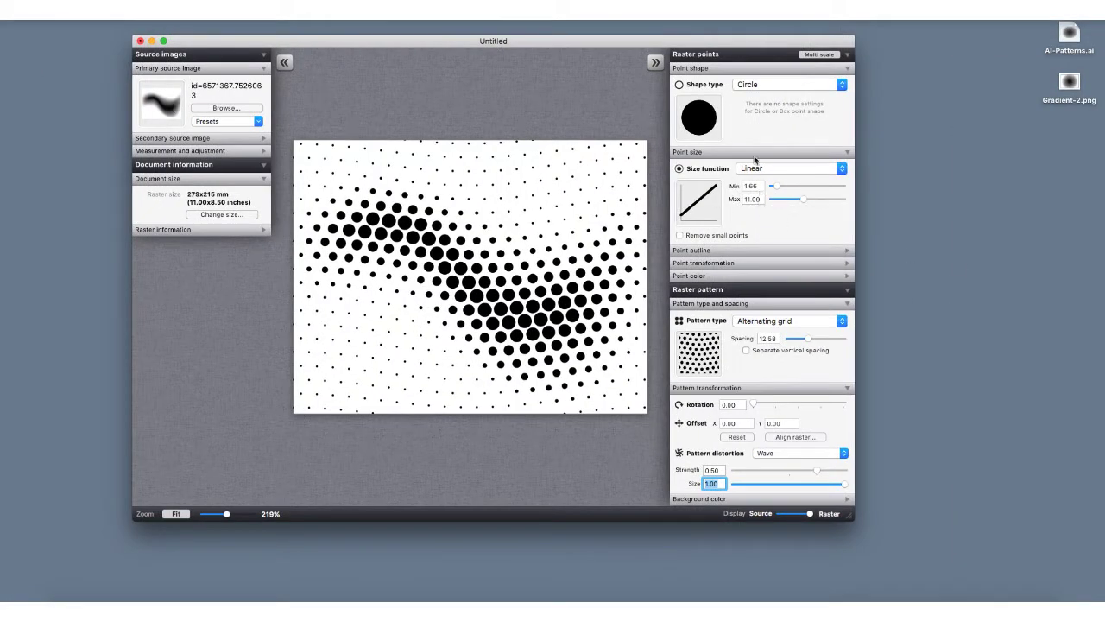
{"action": "left_click", "coordinate": [790, 84]}
{"action": "left_click", "coordinate": [781, 133]}
{"action": "left_click", "coordinate": [766, 200]}
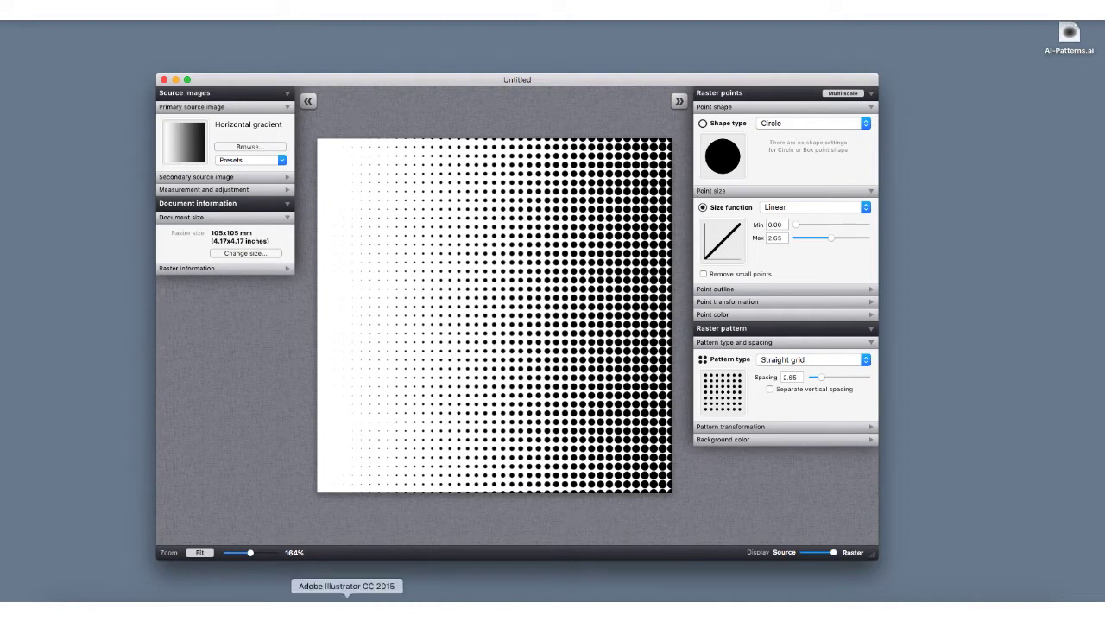
- Switch to Illustrator and select the rectangle with the radial gradient on the first artboard of AI-Patterns.ai
{"action": "left_click", "coordinate": [346, 610]}
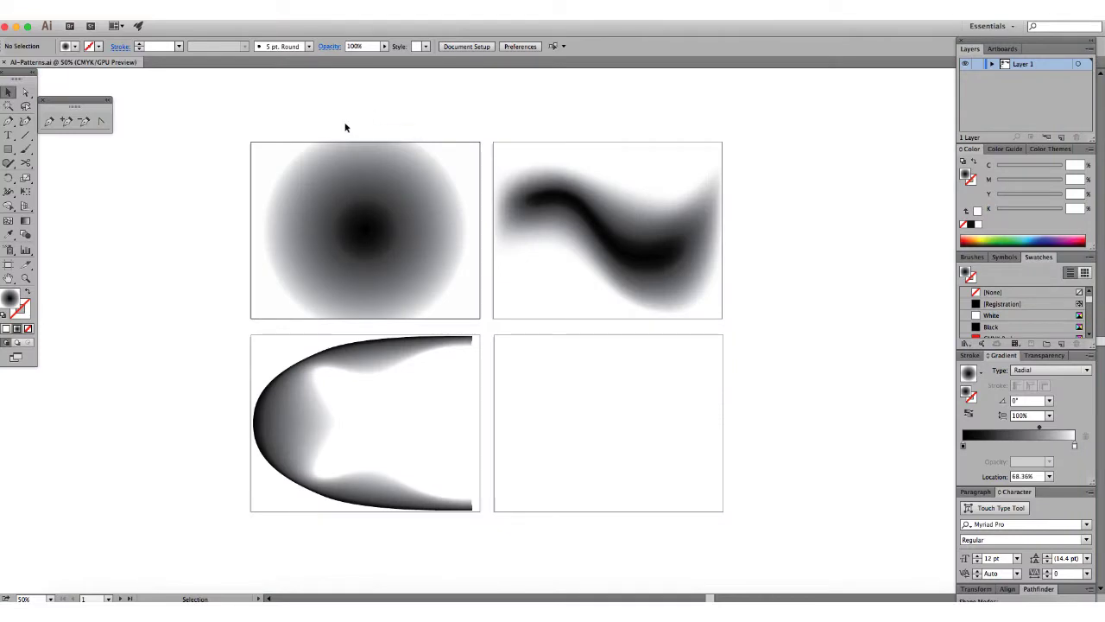
{"action": "left_click_drag", "start_coordinate": [359, 138], "coordinate": [398, 199]}
{"action": "left_click_drag", "start_coordinate": [424, 124], "coordinate": [395, 194]}
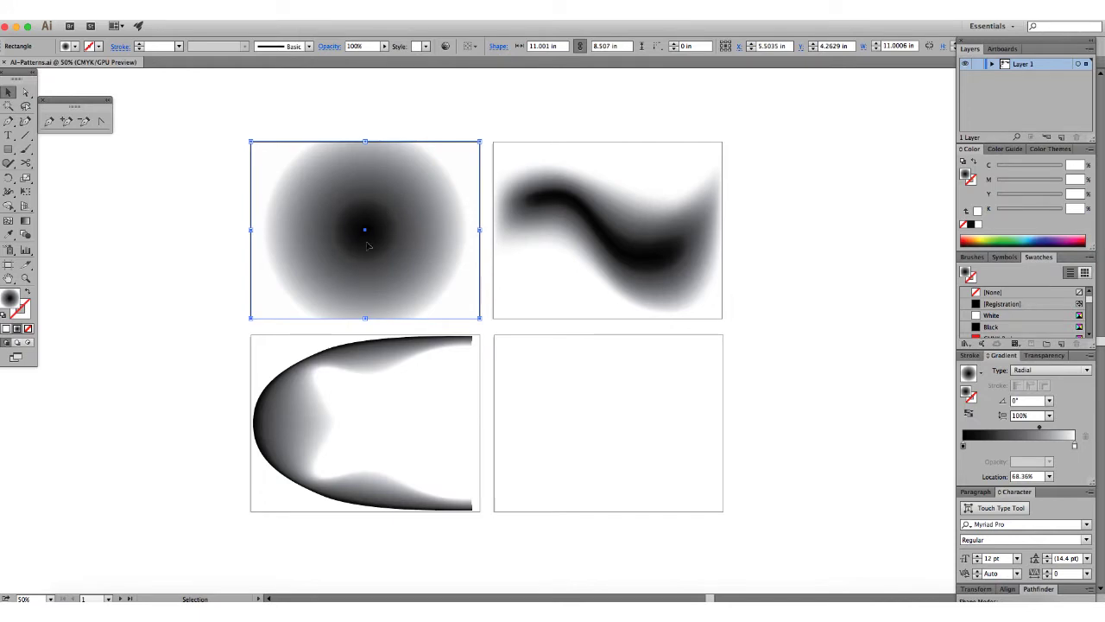
- Export the radial gradient artboard for web as a PNG-24 image named Gradient-2 on the Desktop
{"action": "left_click", "coordinate": [92, 19]}
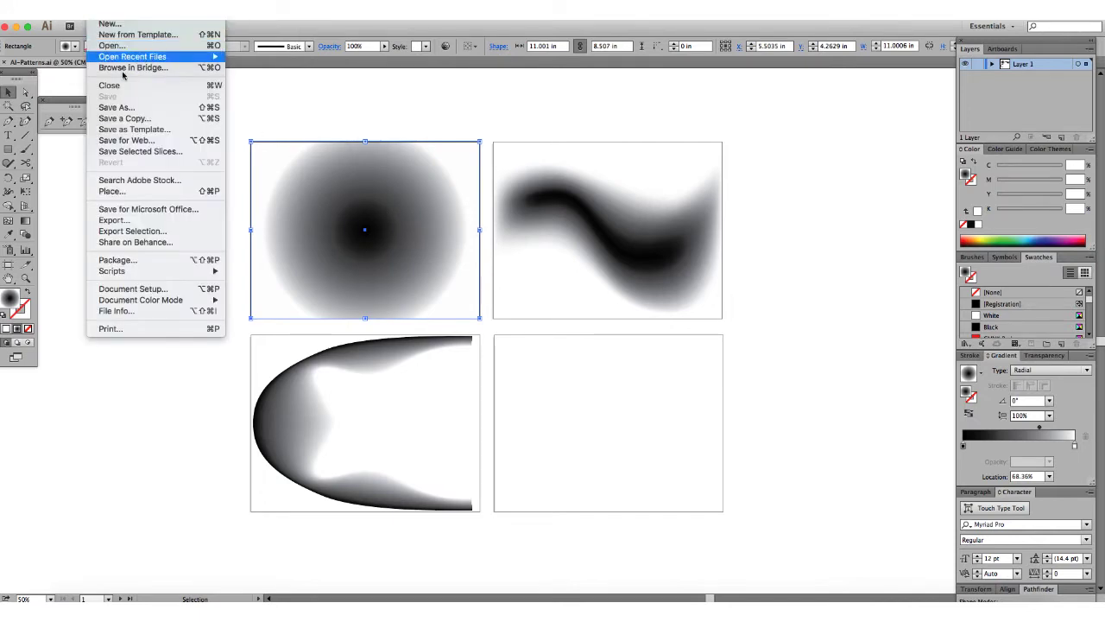
{"action": "left_click", "coordinate": [136, 140]}
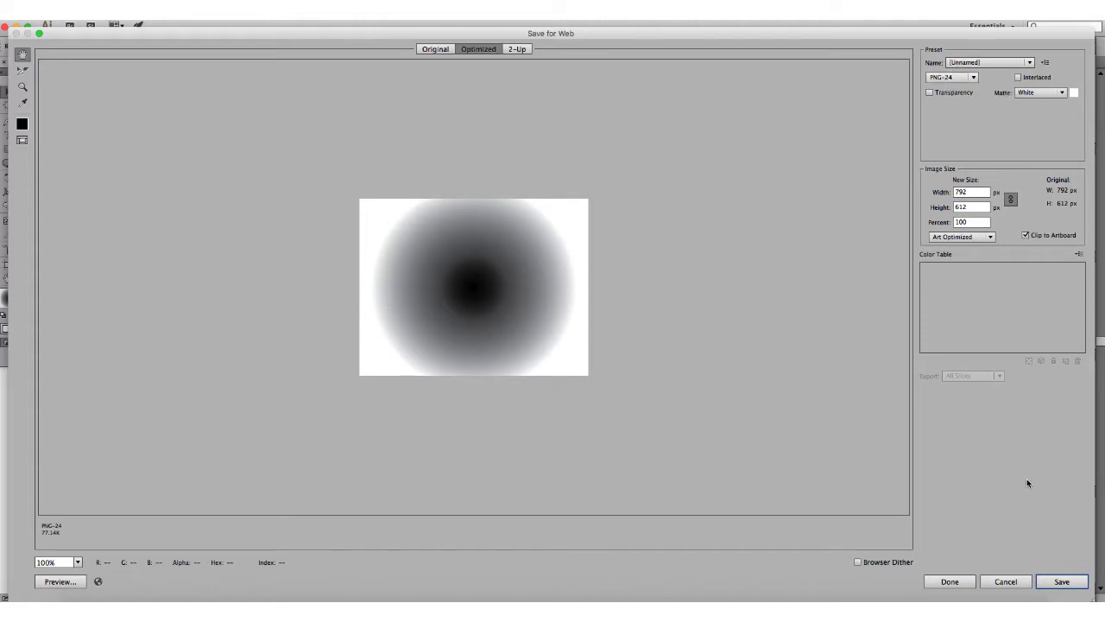
{"action": "left_click", "coordinate": [1062, 582]}
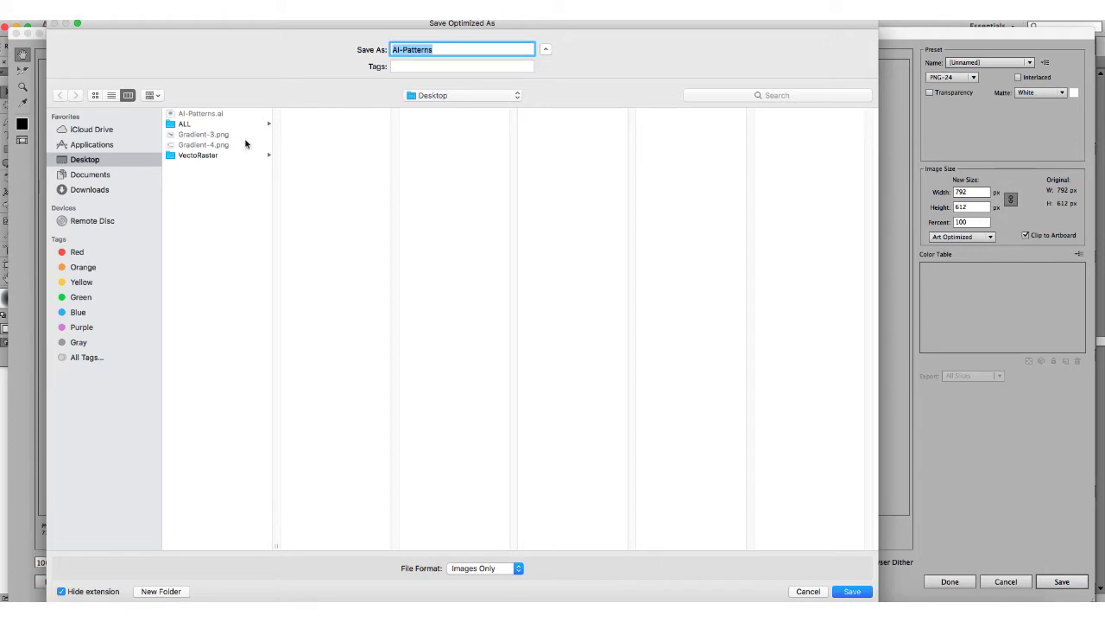
{"action": "left_click", "coordinate": [209, 136]}
{"action": "left_click", "coordinate": [430, 49]}
{"action": "left_click", "coordinate": [853, 591]}
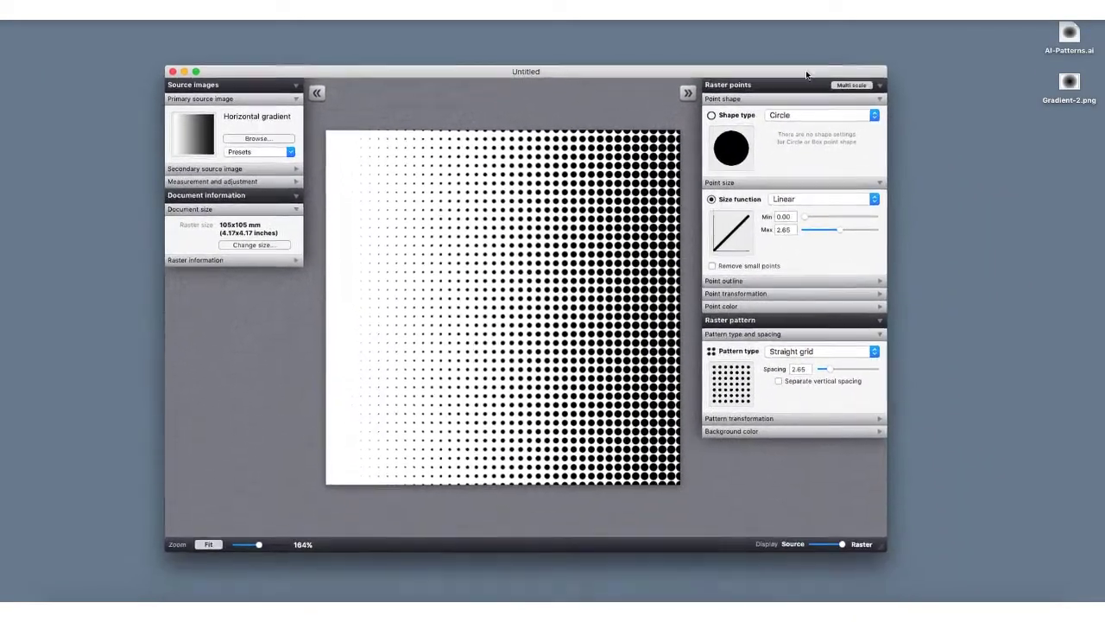
- In Vectoraster, replace the horizontal gradient with Gradient-2.png from the Desktop as the primary source image
{"action": "left_click_drag", "start_coordinate": [805, 74], "coordinate": [821, 87]}
{"action": "left_click", "coordinate": [1029, 114]}
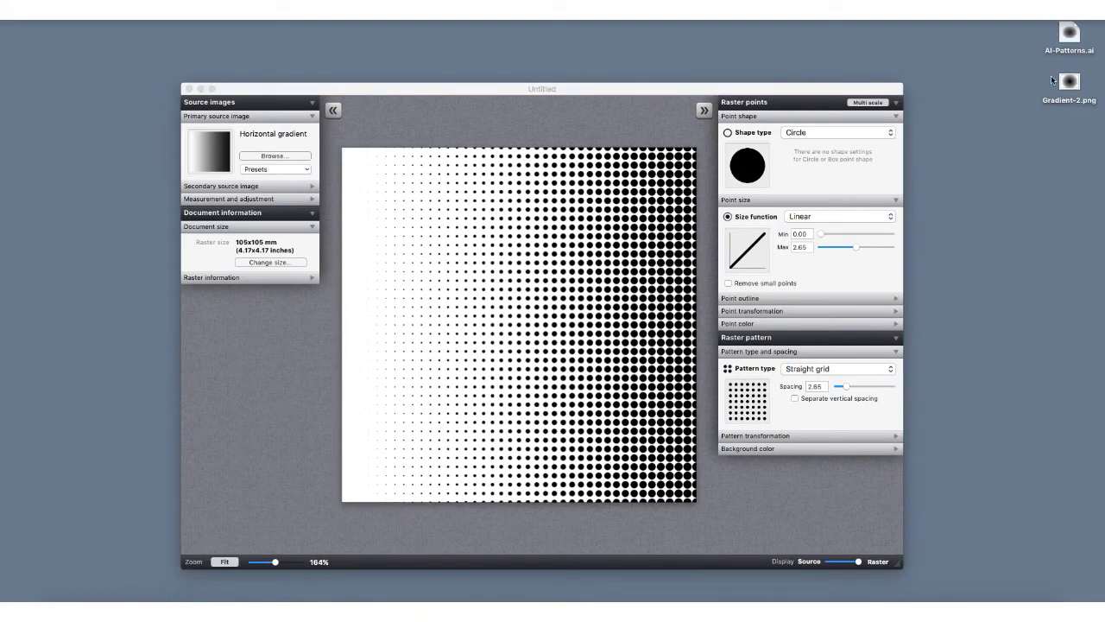
{"action": "left_click_drag", "start_coordinate": [1070, 85], "coordinate": [208, 152]}
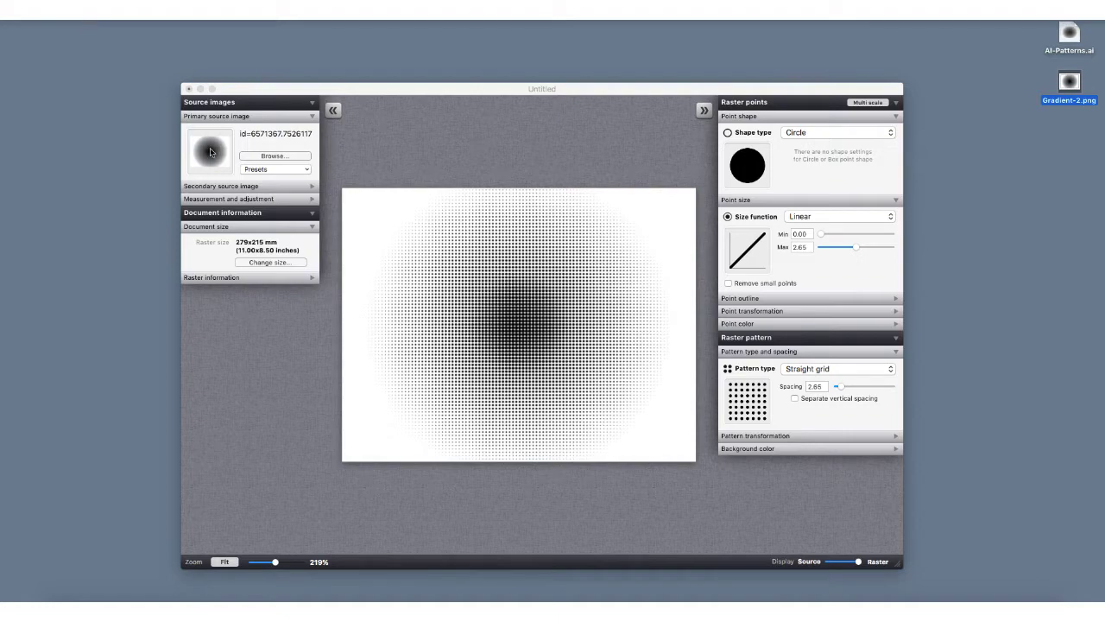
{"action": "left_click_drag", "start_coordinate": [544, 92], "coordinate": [540, 75]}
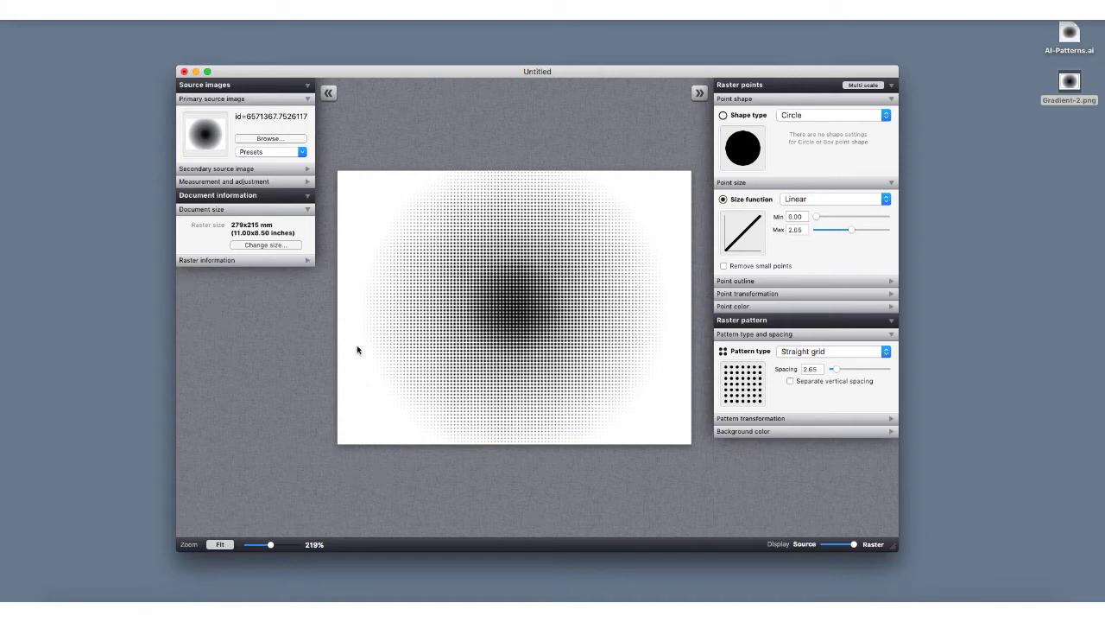
- Set the pattern spacing to 6.70 and the point size to a minimum of 1.23 and a maximum of 6.03
{"action": "left_click_drag", "start_coordinate": [819, 219], "coordinate": [861, 234]}
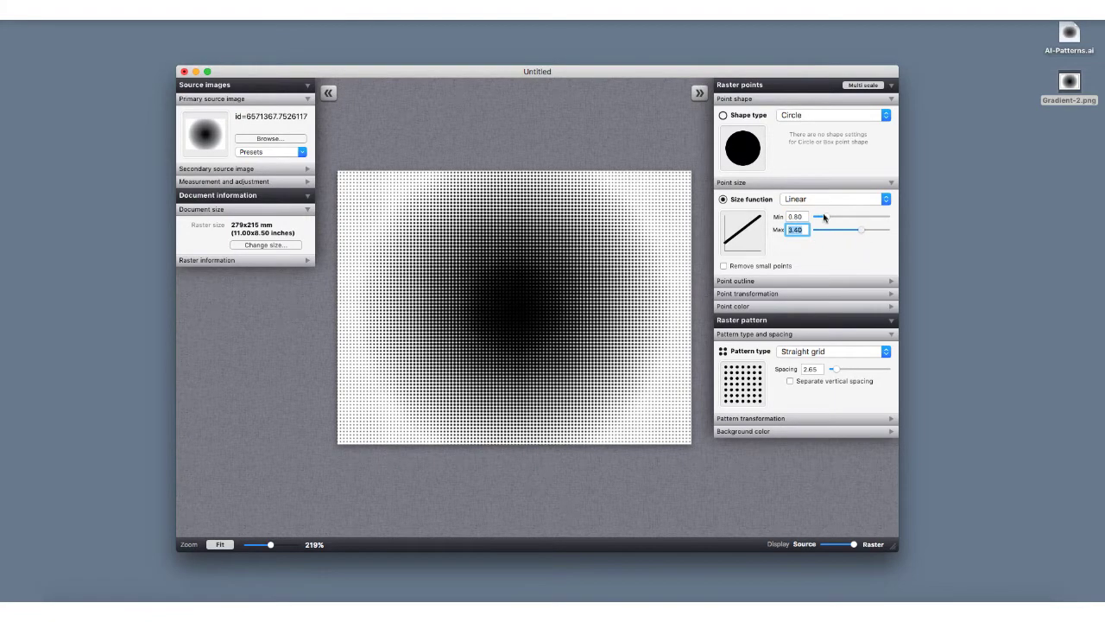
{"action": "left_click_drag", "start_coordinate": [592, 71], "coordinate": [579, 62]}
{"action": "mouse_move", "coordinate": [820, 362]}
{"action": "left_mouse_down"}
{"action": "mouse_move", "coordinate": [835, 364]}
{"action": "mouse_move", "coordinate": [825, 362]}
{"action": "left_mouse_up"}
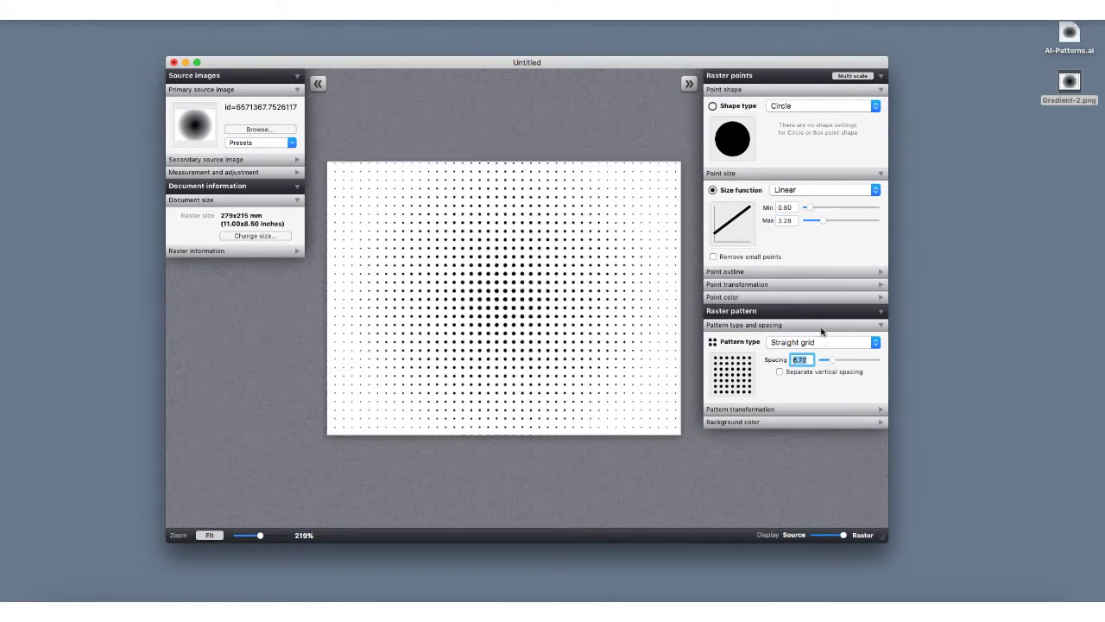
{"action": "left_click_drag", "start_coordinate": [809, 208], "coordinate": [837, 222]}
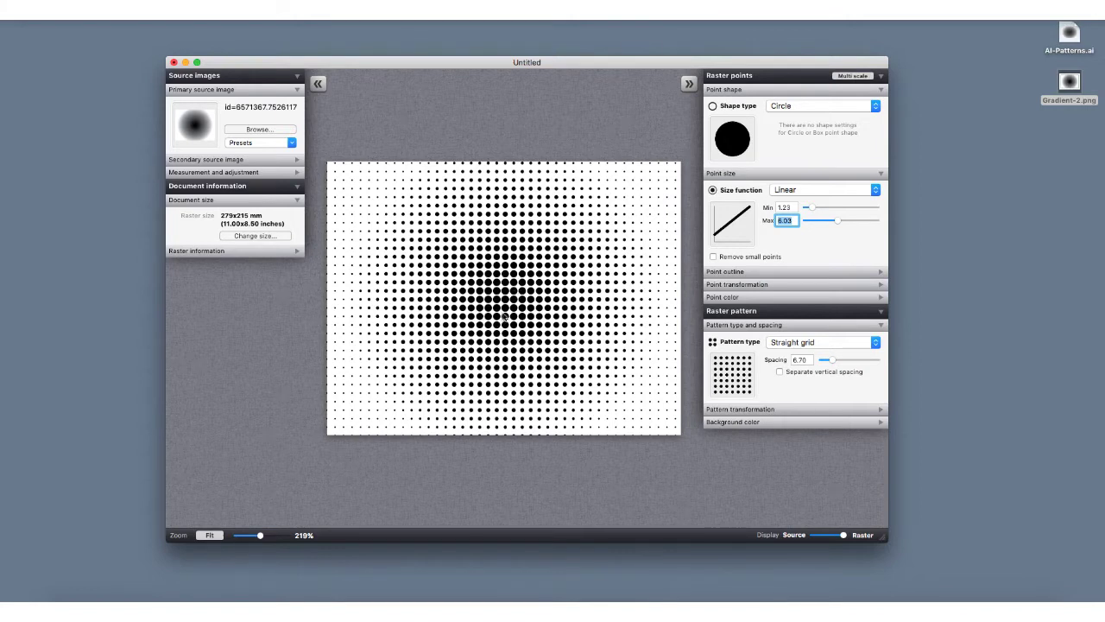
- Try the Box, Polygon and Rounded polygon point shapes on the raster, ending on Polygon
{"action": "left_click", "coordinate": [787, 108]}
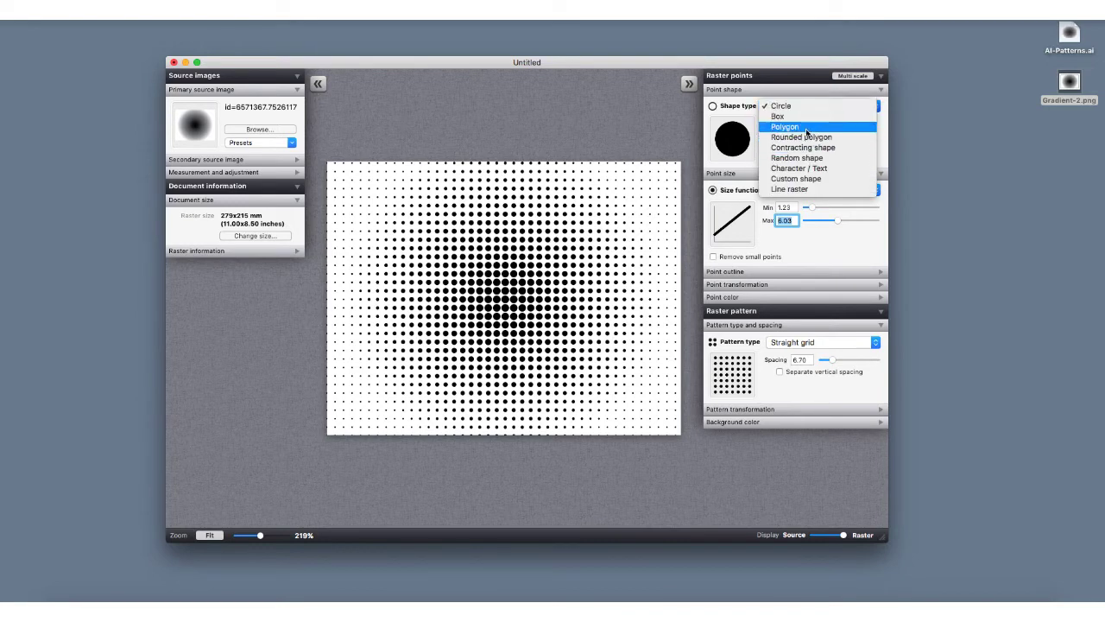
{"action": "left_click", "coordinate": [781, 117]}
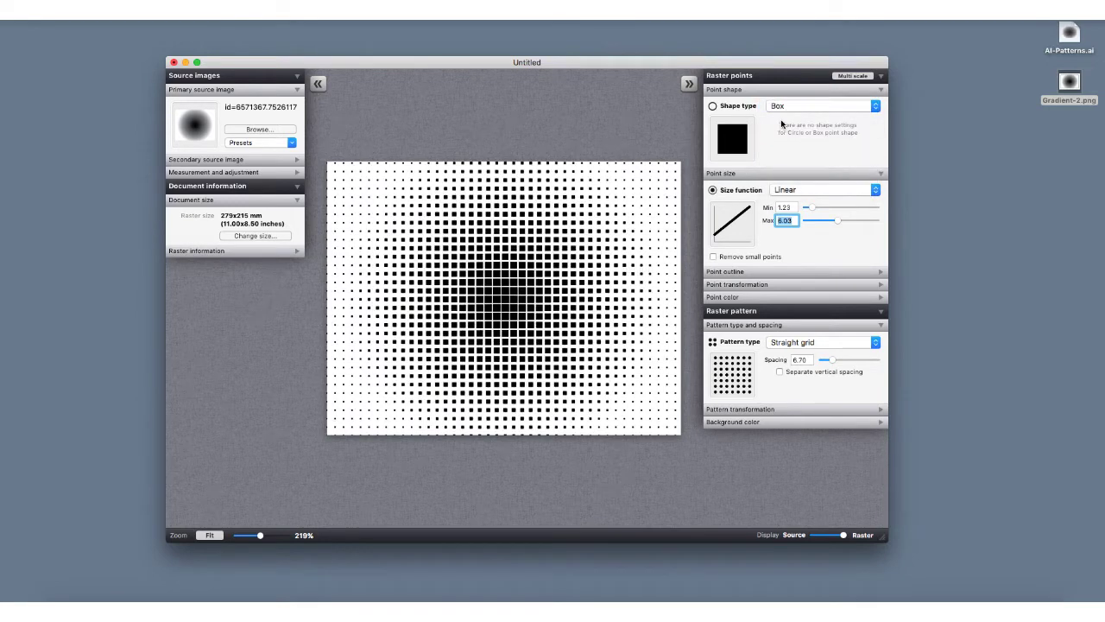
{"action": "left_click", "coordinate": [795, 105]}
{"action": "left_click", "coordinate": [796, 113]}
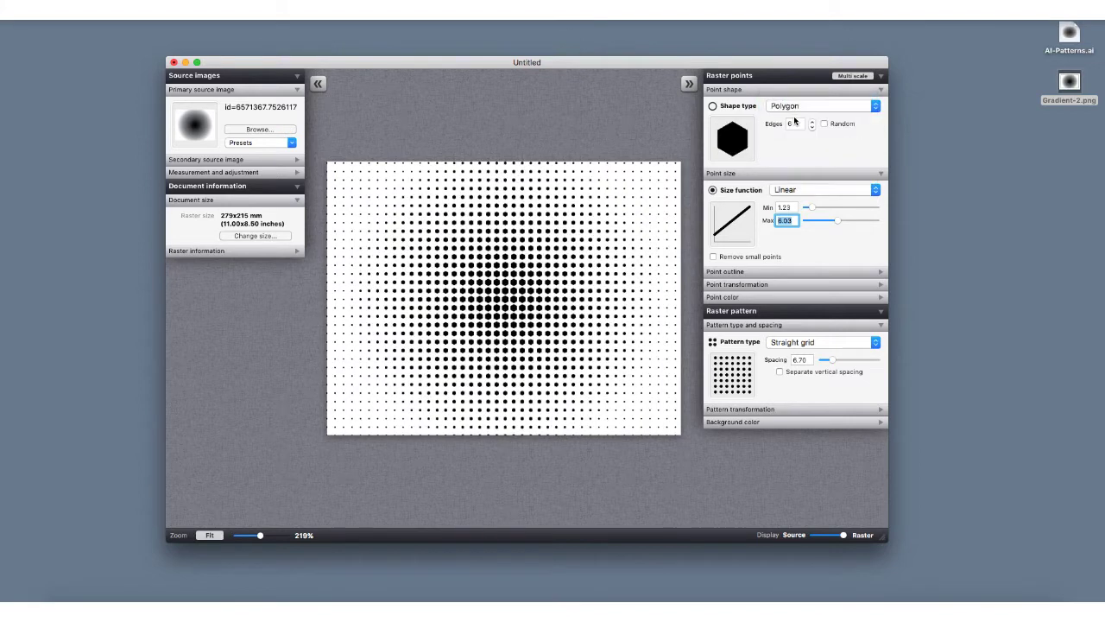
{"action": "left_click", "coordinate": [797, 108]}
{"action": "left_click", "coordinate": [803, 118]}
{"action": "left_click", "coordinate": [803, 108]}
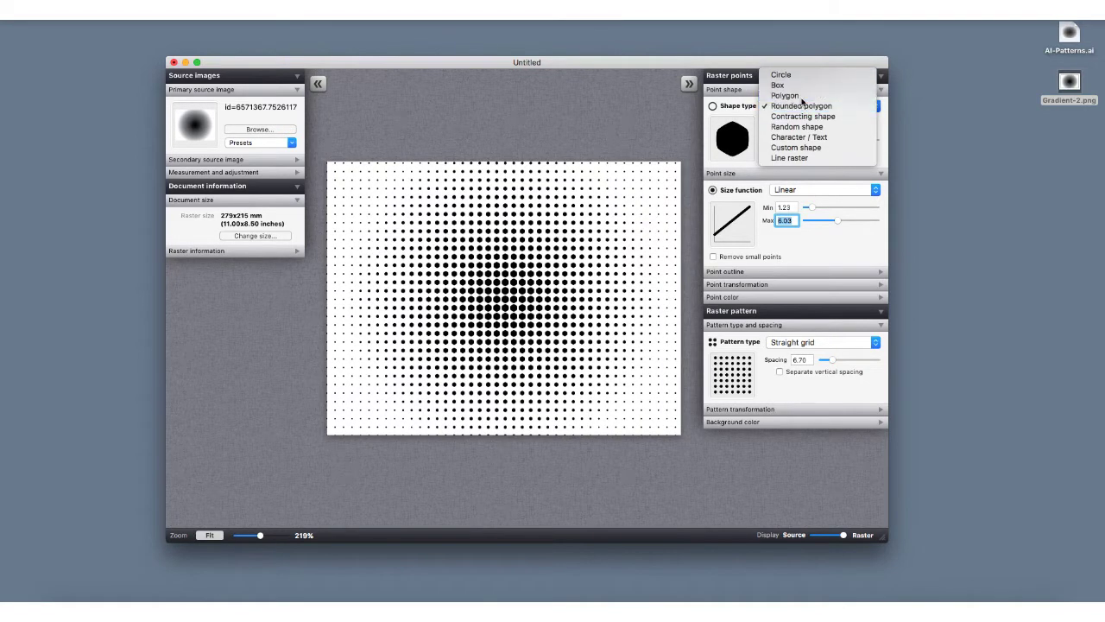
{"action": "left_click", "coordinate": [802, 31]}
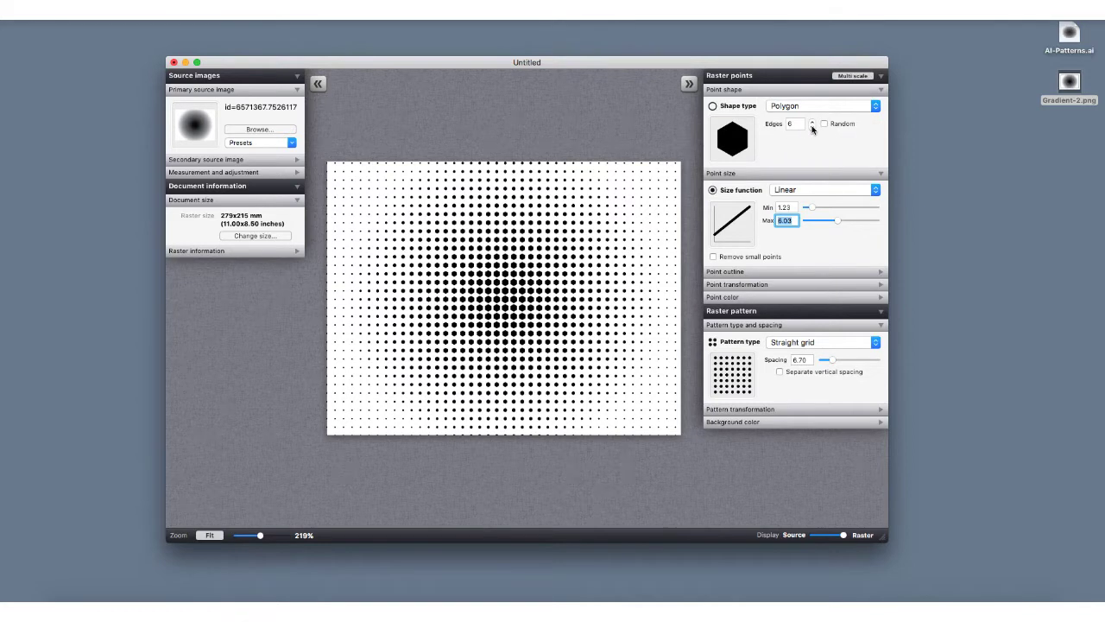
- Try different edge counts for the polygon points and set the shape type back to Circle
{"action": "left_click", "coordinate": [812, 128]}
{"action": "left_click", "coordinate": [811, 127]}
{"action": "left_click", "coordinate": [811, 122]}
{"action": "left_click", "coordinate": [811, 122]}
{"action": "left_click", "coordinate": [792, 108]}
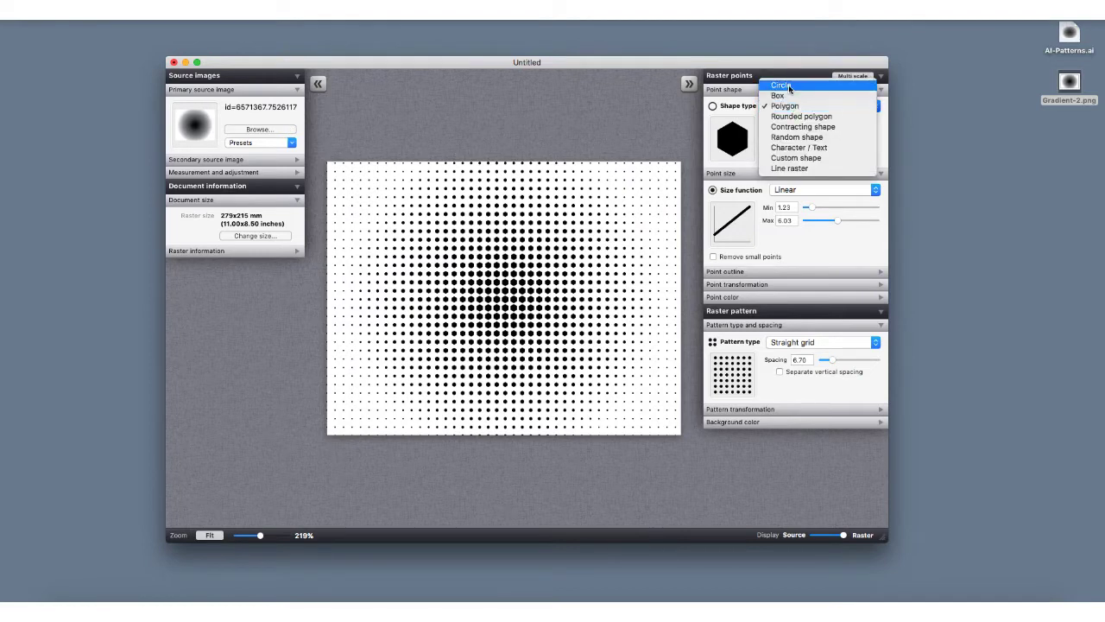
{"action": "left_click", "coordinate": [782, 86]}
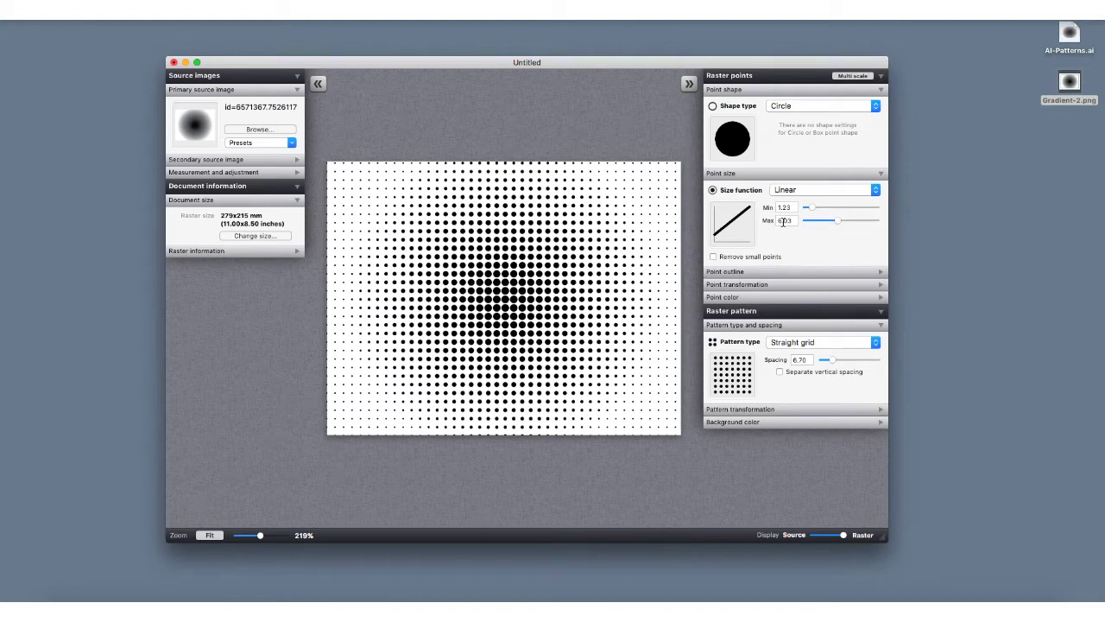
- Set the maximum point size to 6.42 and try removing small points with a size limit, turning that option off again
{"action": "left_click", "coordinate": [838, 223]}
{"action": "mouse_move", "coordinate": [838, 224]}
{"action": "left_mouse_down"}
{"action": "mouse_move", "coordinate": [868, 221]}
{"action": "mouse_move", "coordinate": [840, 223]}
{"action": "left_mouse_up"}
{"action": "left_click", "coordinate": [713, 257]}
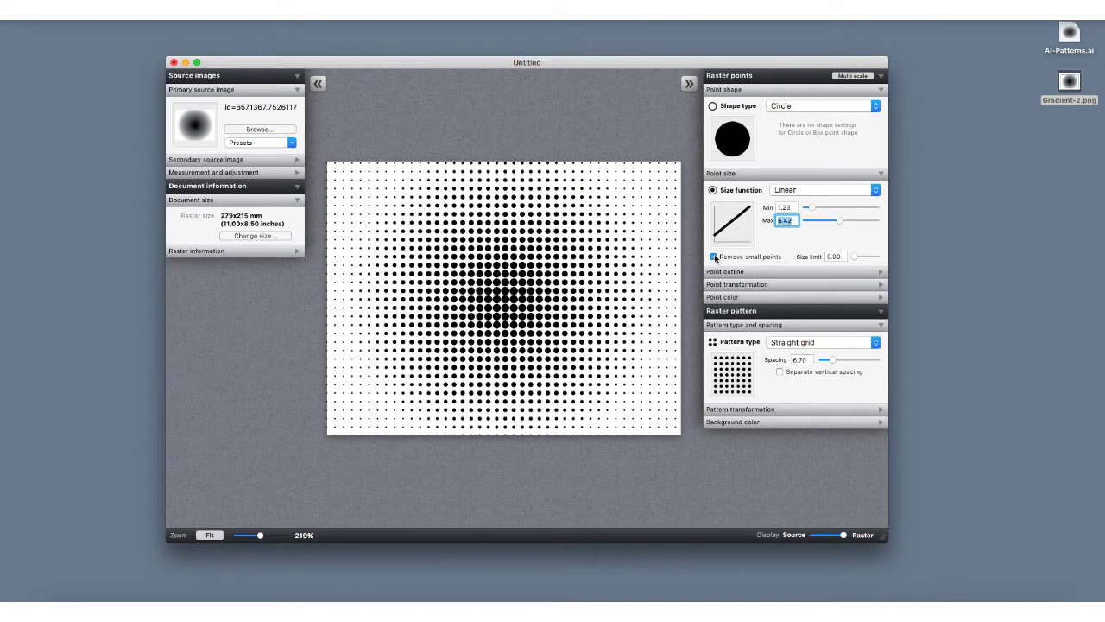
{"action": "left_click_drag", "start_coordinate": [854, 256], "coordinate": [856, 261]}
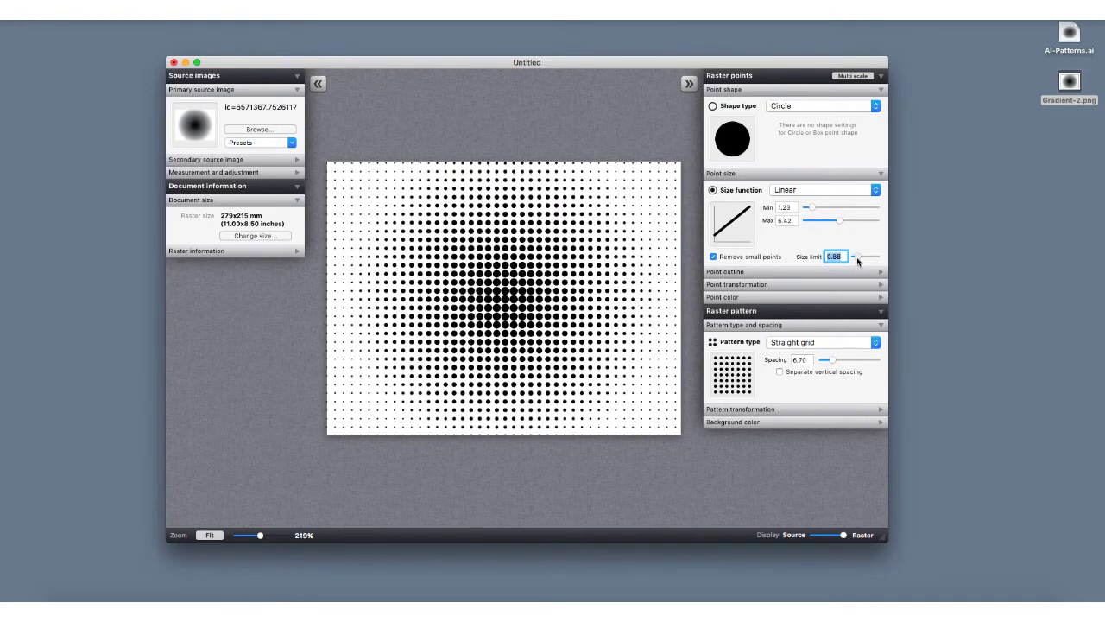
{"action": "left_click", "coordinate": [713, 257]}
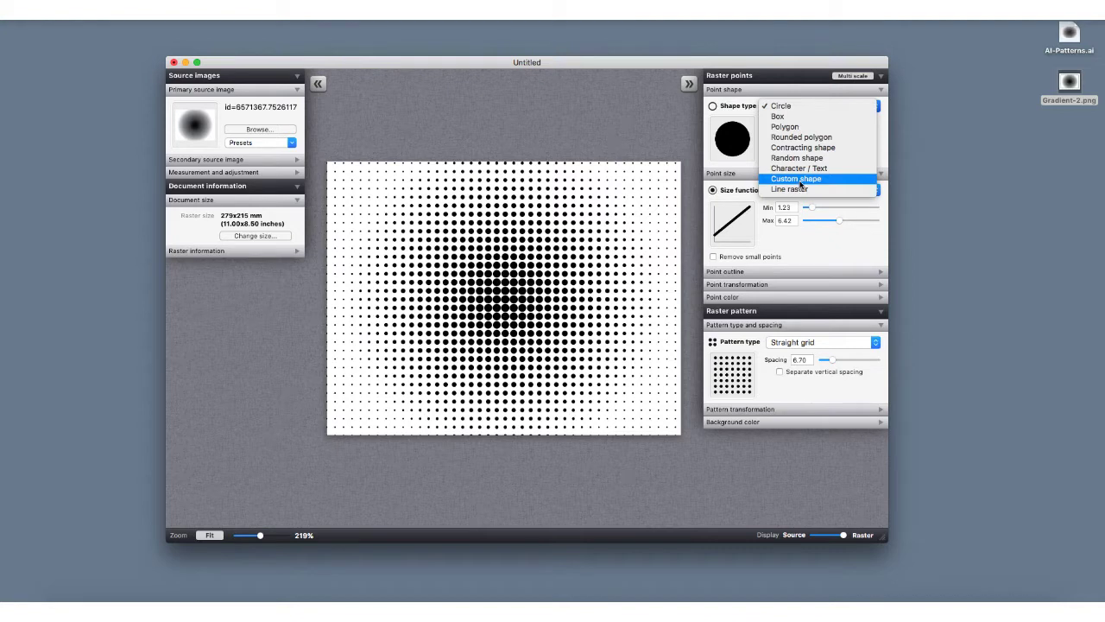
{"action": "left_click", "coordinate": [789, 77]}
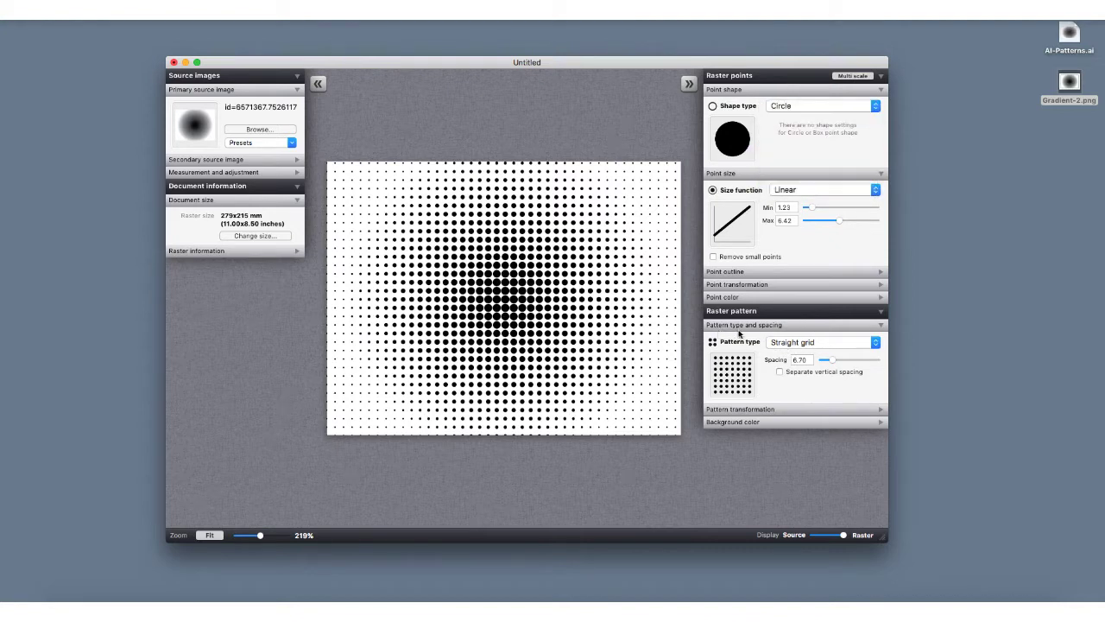
- Change the pattern to an alternating grid with 12.58 spacing and set the point size from 1.66 minimum to 11.09 maximum
{"action": "left_click", "coordinate": [789, 344]}
{"action": "left_click", "coordinate": [820, 354]}
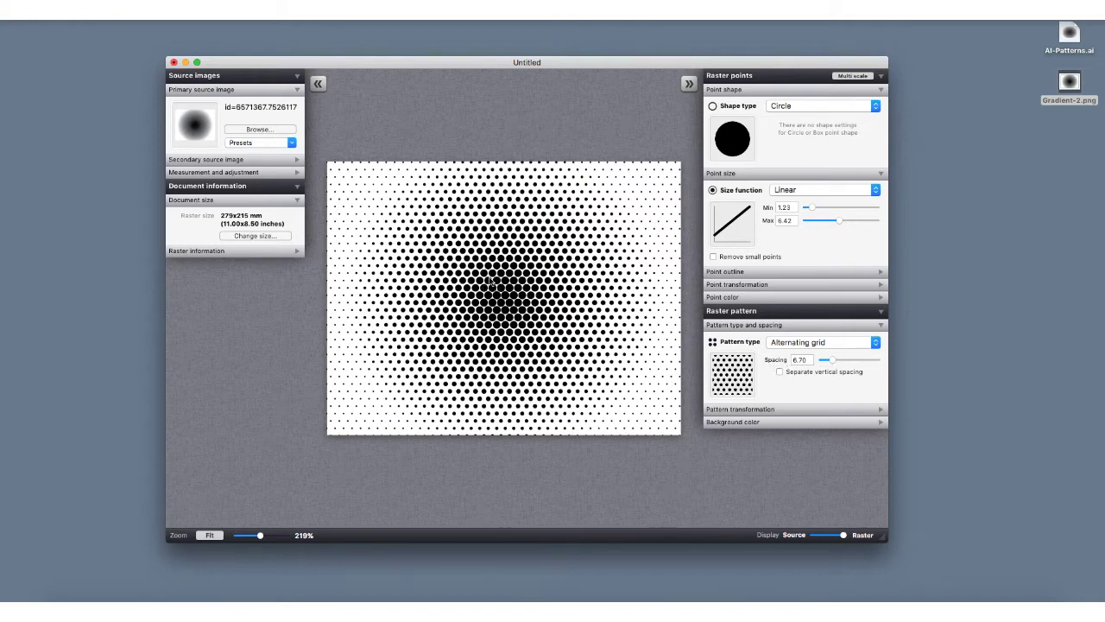
{"action": "left_click_drag", "start_coordinate": [831, 362], "coordinate": [838, 362]}
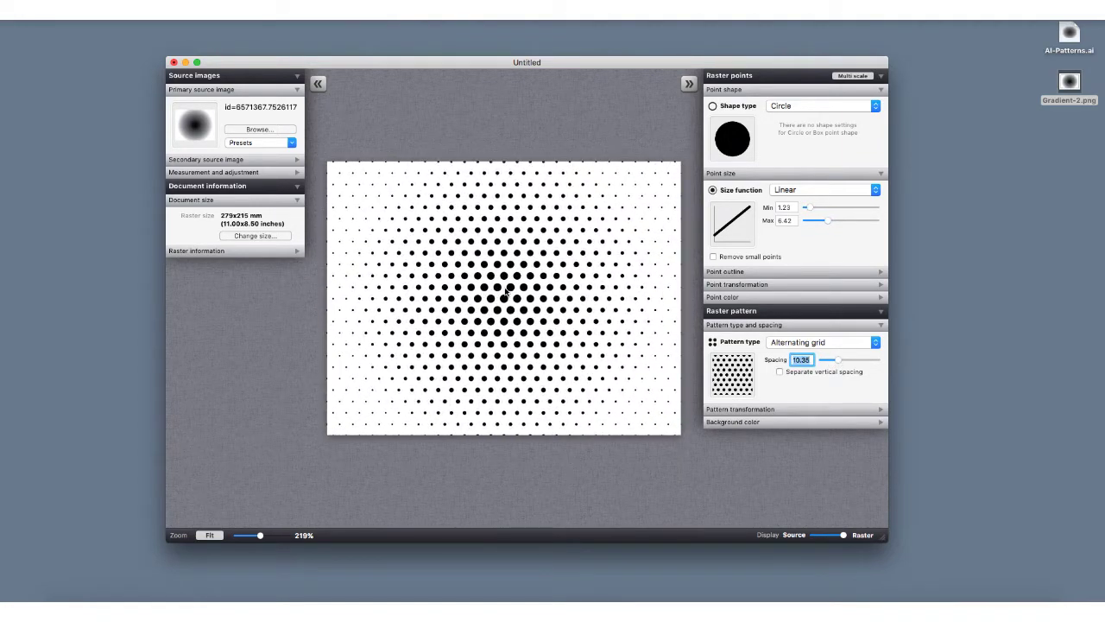
{"action": "left_click_drag", "start_coordinate": [838, 363], "coordinate": [842, 364]}
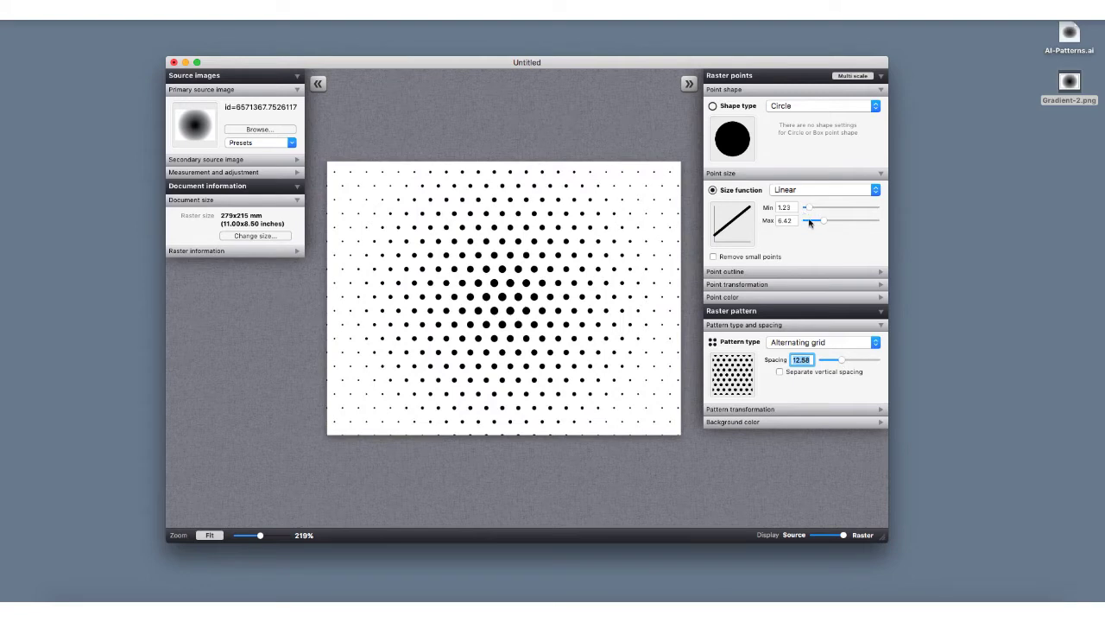
{"action": "left_click_drag", "start_coordinate": [825, 224], "coordinate": [813, 198]}
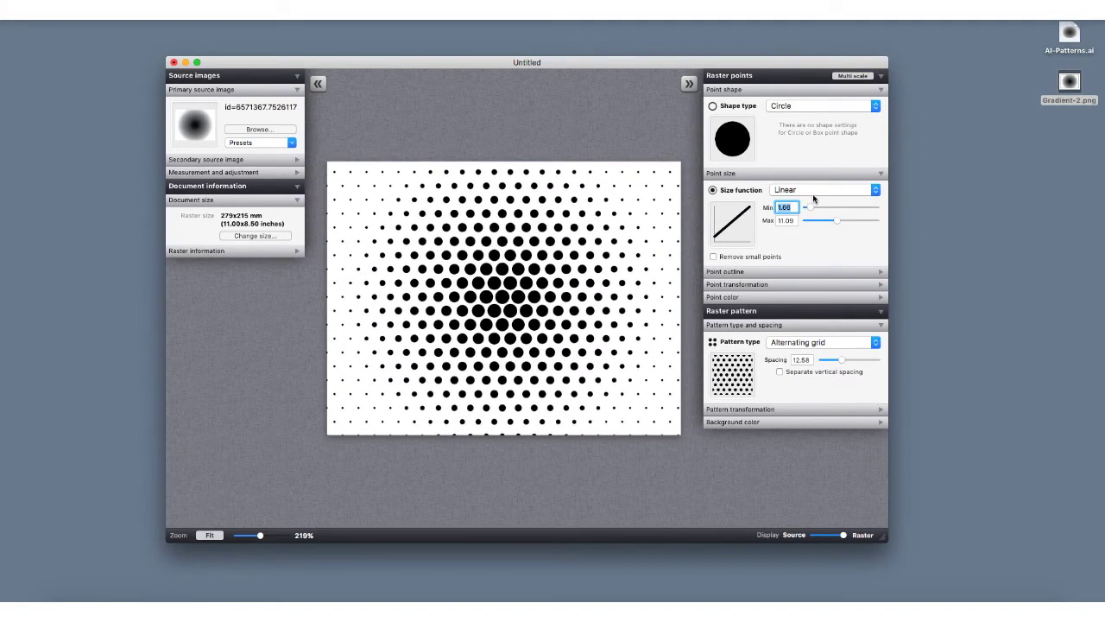
- Compare the Twist, Wave and Bulge pattern distortions and apply Wave to the dot pattern with a size of 1.00
{"action": "left_click", "coordinate": [742, 410]}
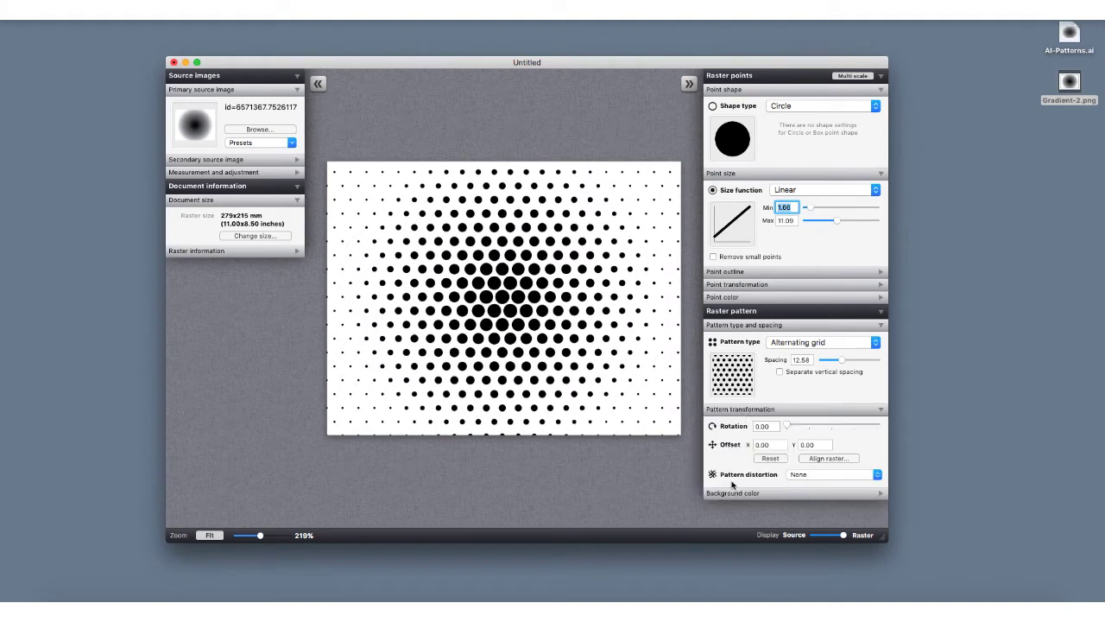
{"action": "left_click", "coordinate": [814, 477]}
{"action": "left_click", "coordinate": [807, 485]}
{"action": "left_click", "coordinate": [814, 476]}
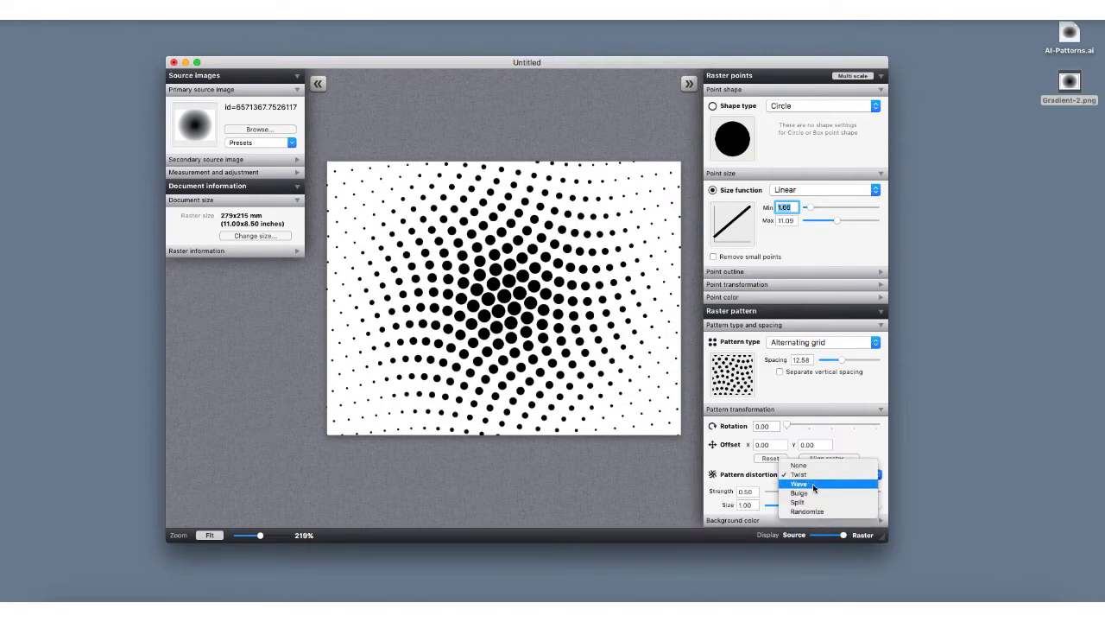
{"action": "left_click", "coordinate": [813, 487]}
{"action": "left_click", "coordinate": [812, 488]}
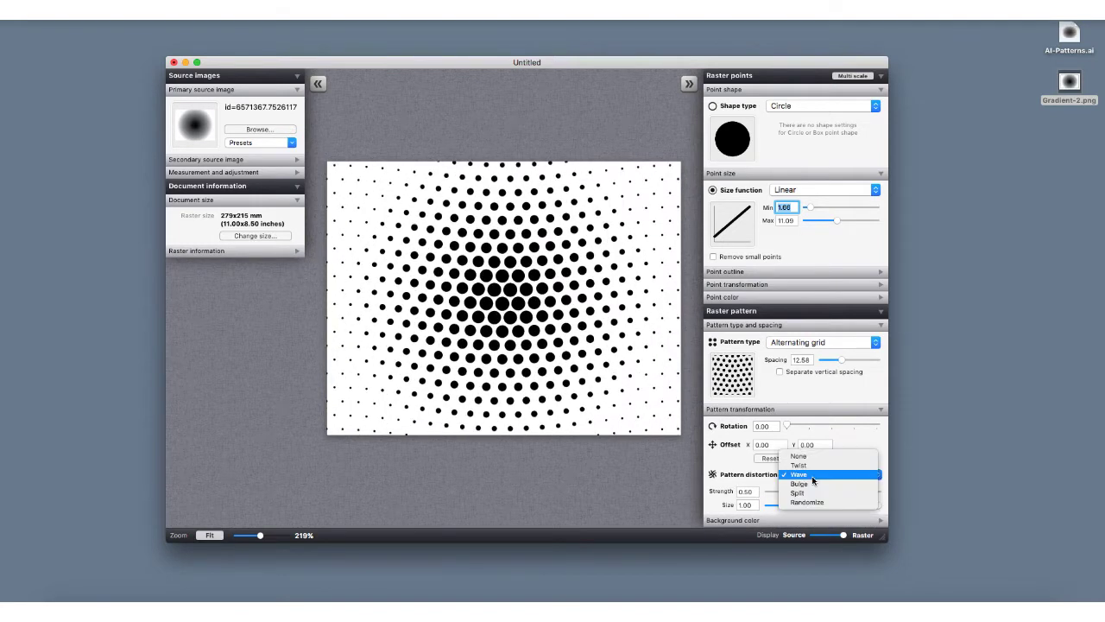
{"action": "left_click", "coordinate": [809, 486]}
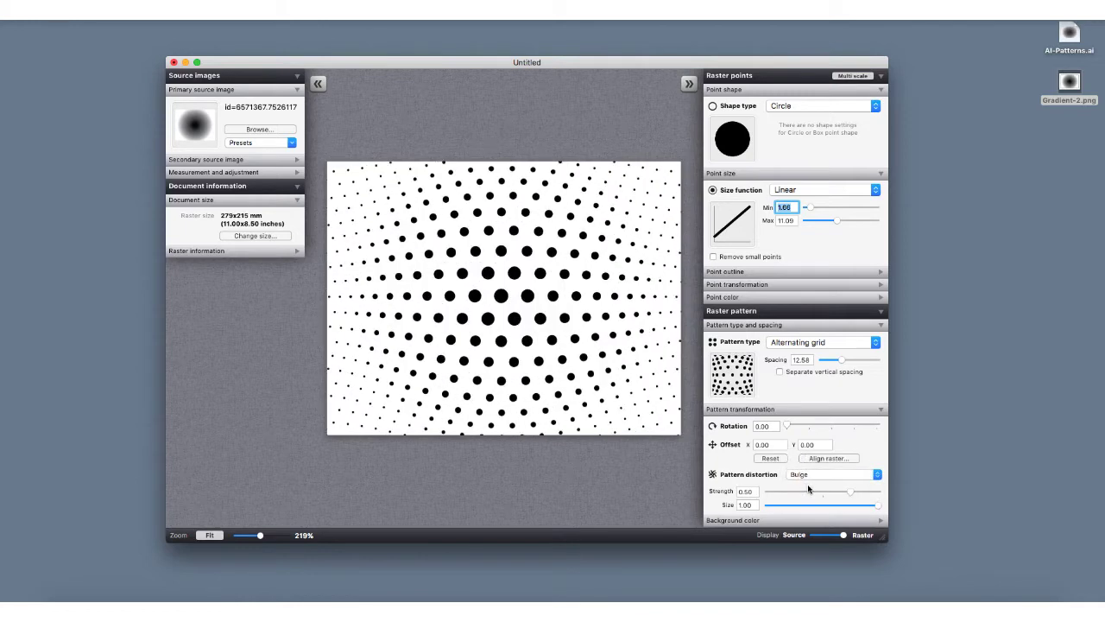
{"action": "left_click", "coordinate": [814, 476]}
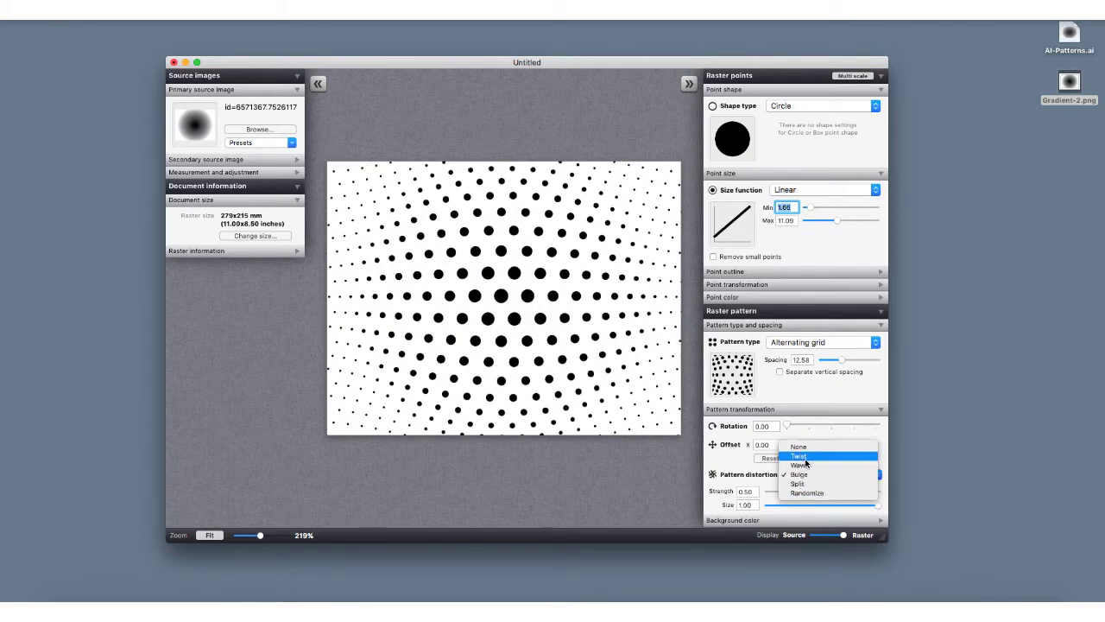
{"action": "left_click", "coordinate": [803, 464]}
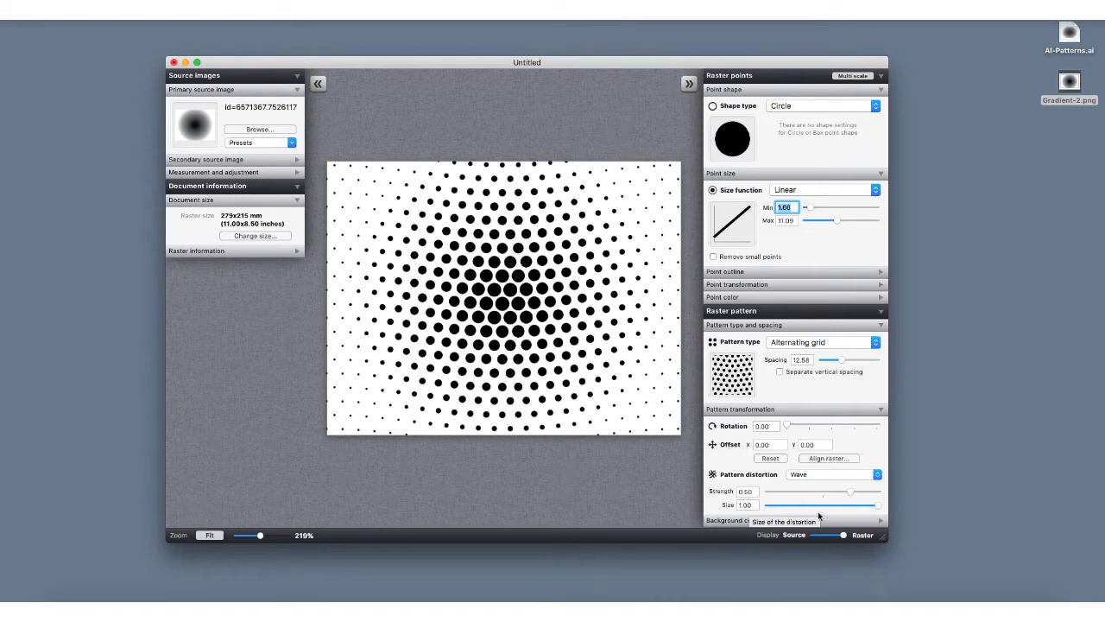
{"action": "left_click_drag", "start_coordinate": [876, 508], "coordinate": [894, 484]}
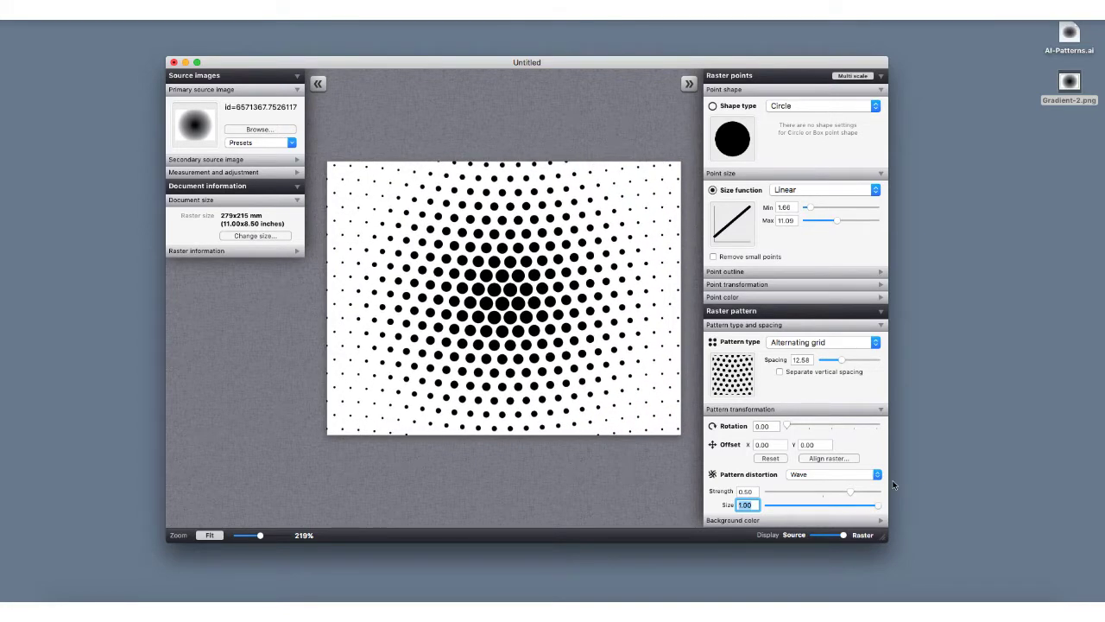
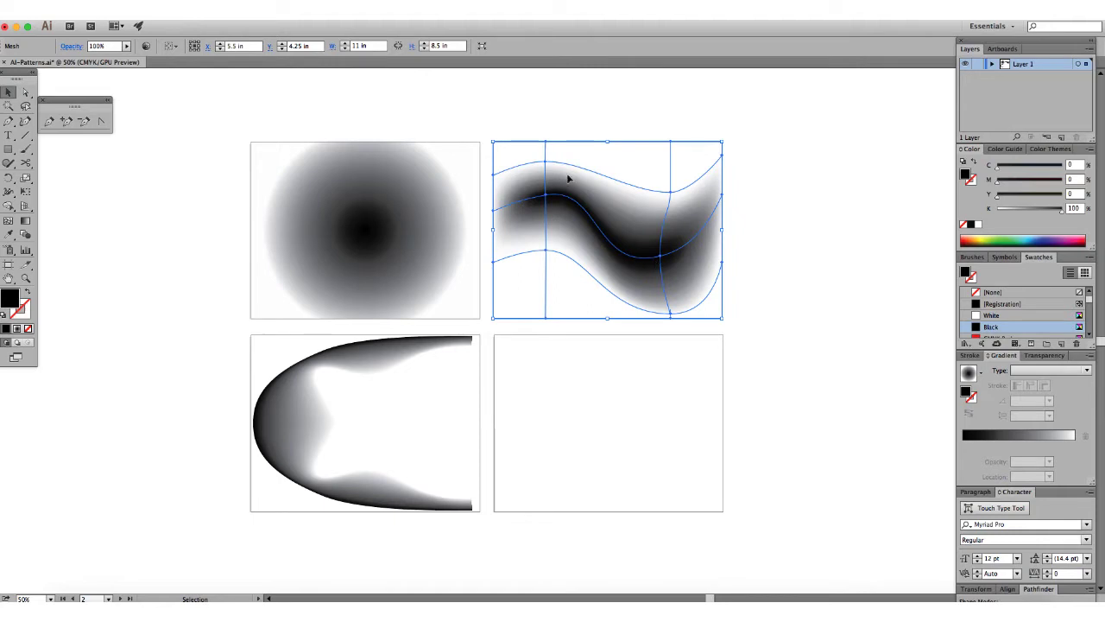
- Minimize the Illustrator document and load Gradient-3.png from the desktop as the primary source image in Vectoraster
{"action": "left_click", "coordinate": [16, 27]}
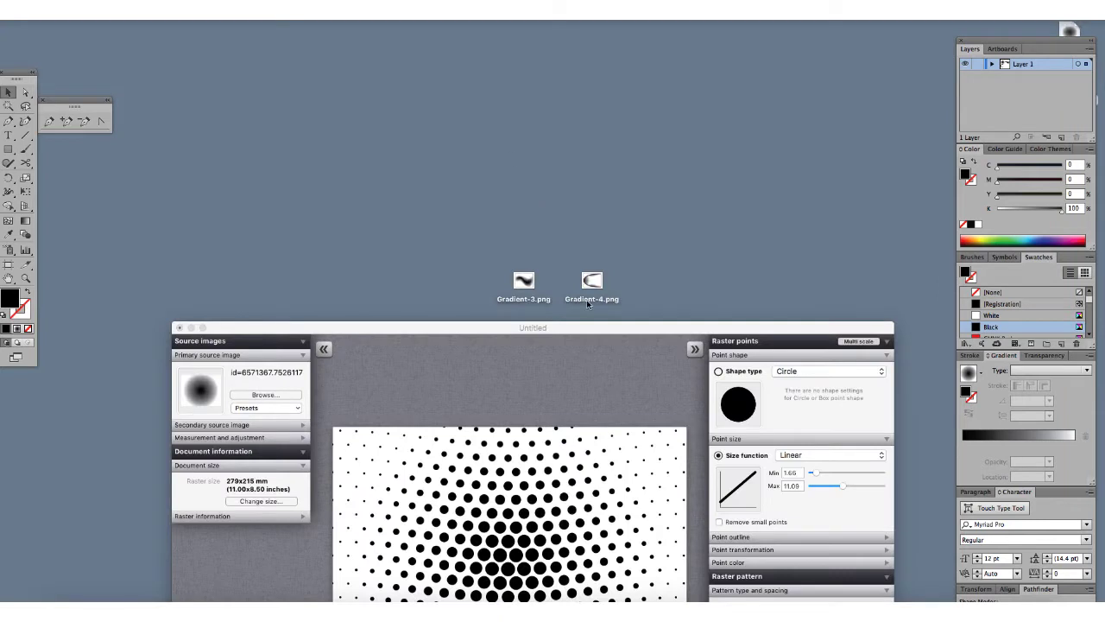
{"action": "left_click_drag", "start_coordinate": [526, 284], "coordinate": [203, 386]}
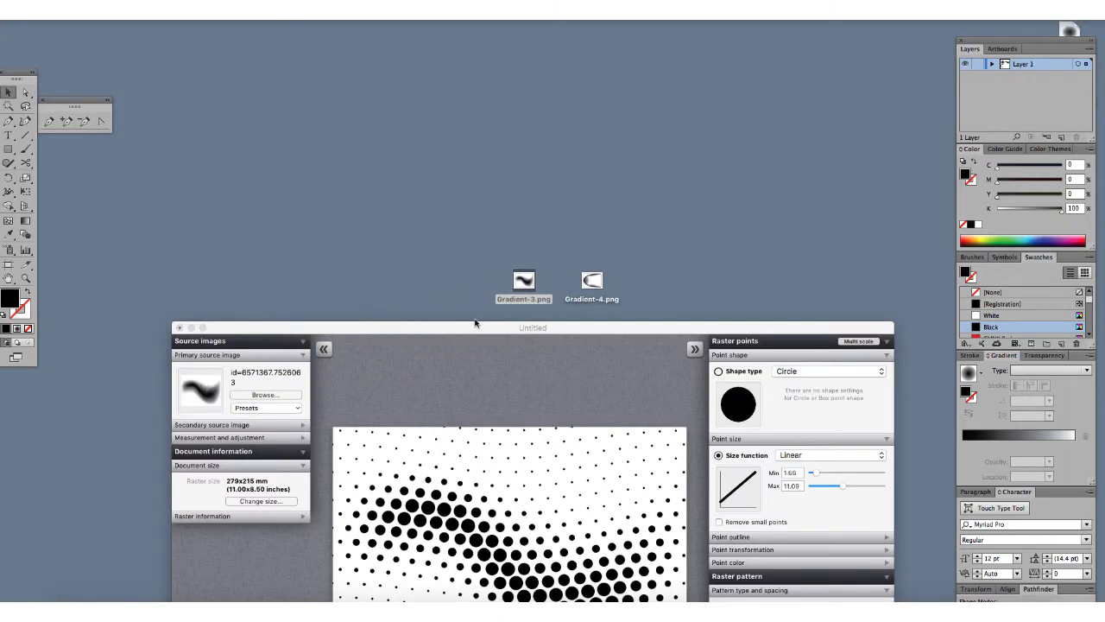
{"action": "left_click_drag", "start_coordinate": [530, 323], "coordinate": [493, 41]}
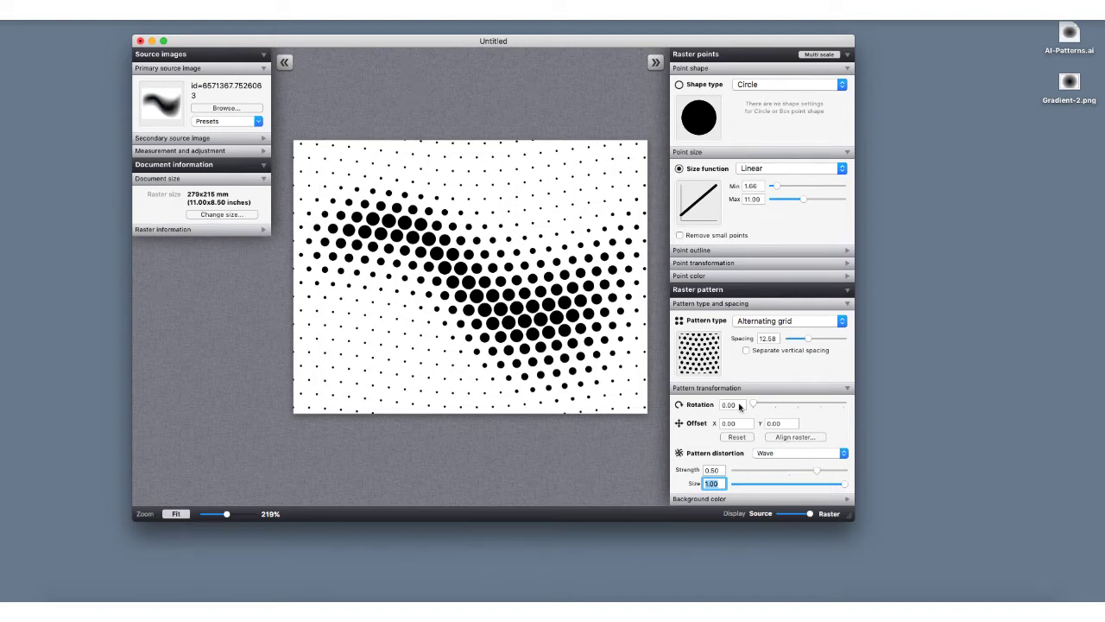
- Try the Box point shape, choose Polygon instead, and set the point size to 1.59 minimum and 12.00 maximum
{"action": "left_click", "coordinate": [753, 86]}
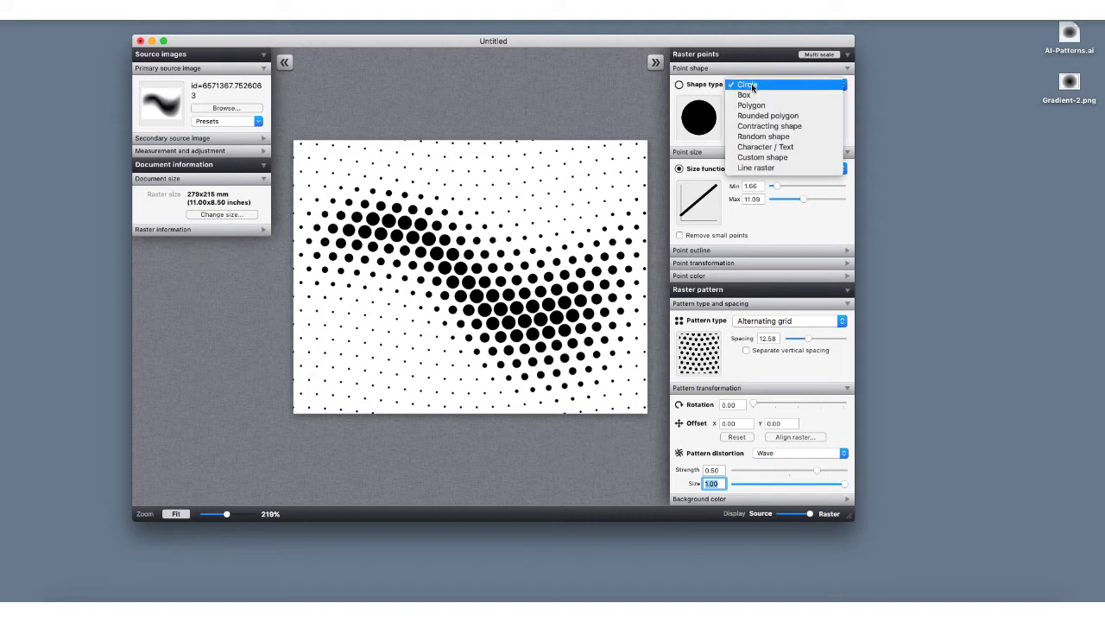
{"action": "left_click", "coordinate": [752, 96]}
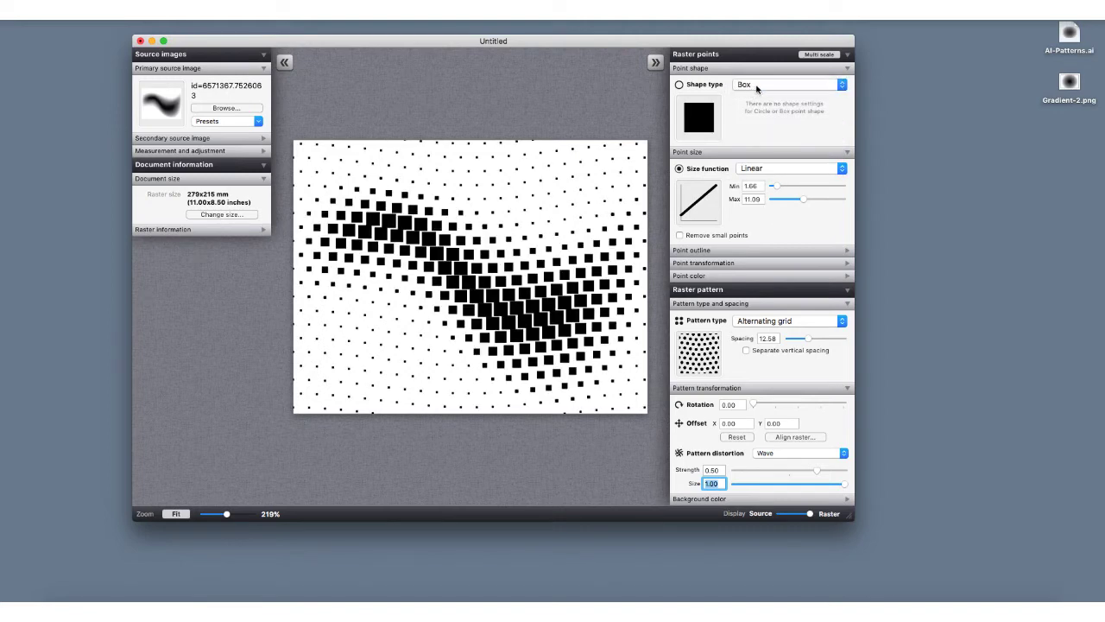
{"action": "left_click", "coordinate": [758, 86]}
{"action": "left_click", "coordinate": [765, 95]}
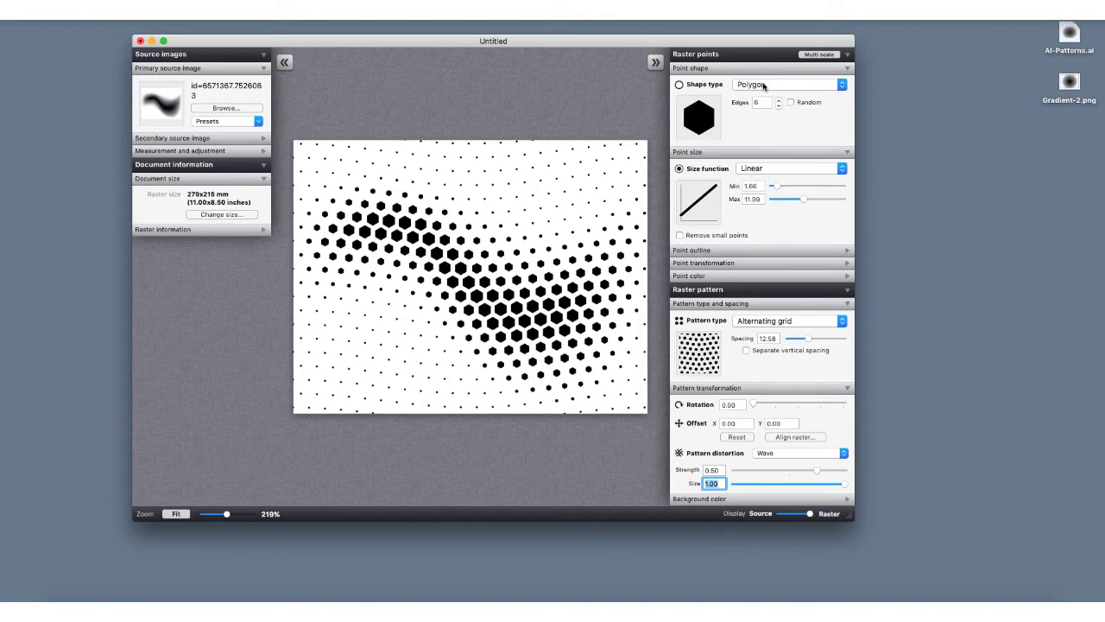
{"action": "left_click_drag", "start_coordinate": [776, 187], "coordinate": [805, 203]}
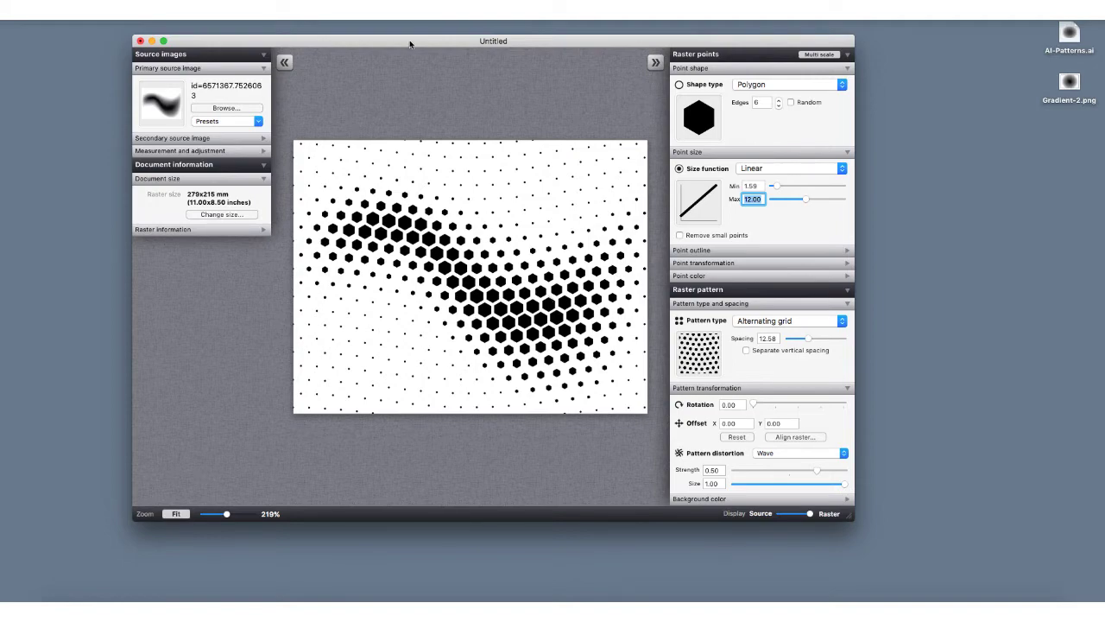
- Check the curved blend in Illustrator, then replace Vectoraster's primary source image with Gradient-4.png from the desktop
{"action": "left_click_drag", "start_coordinate": [421, 39], "coordinate": [416, 80]}
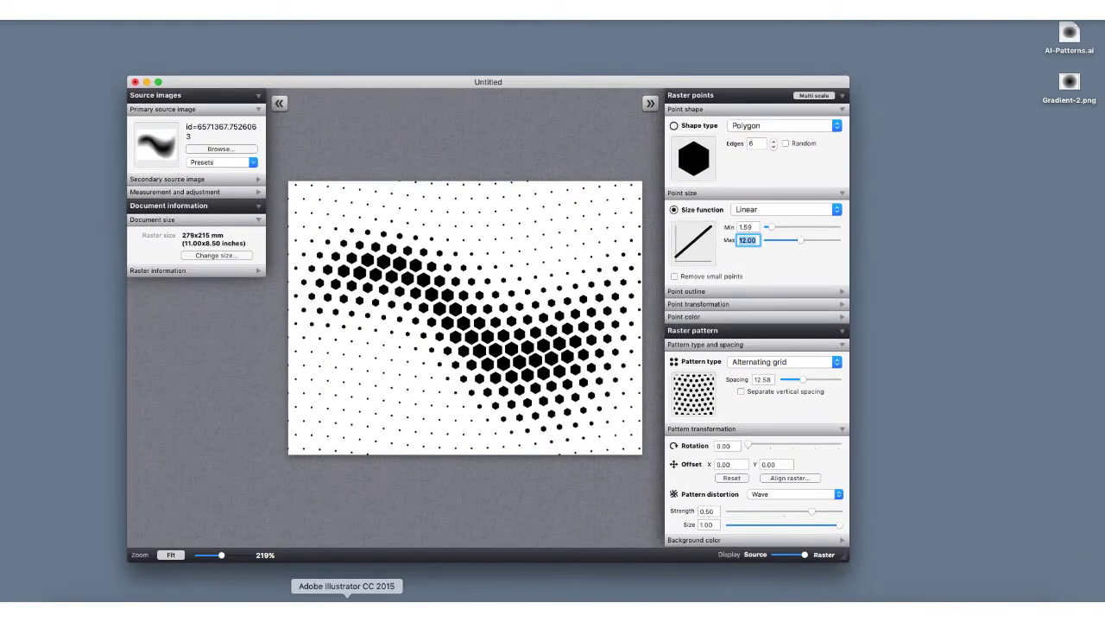
{"action": "left_click", "coordinate": [354, 612]}
{"action": "left_click", "coordinate": [359, 371]}
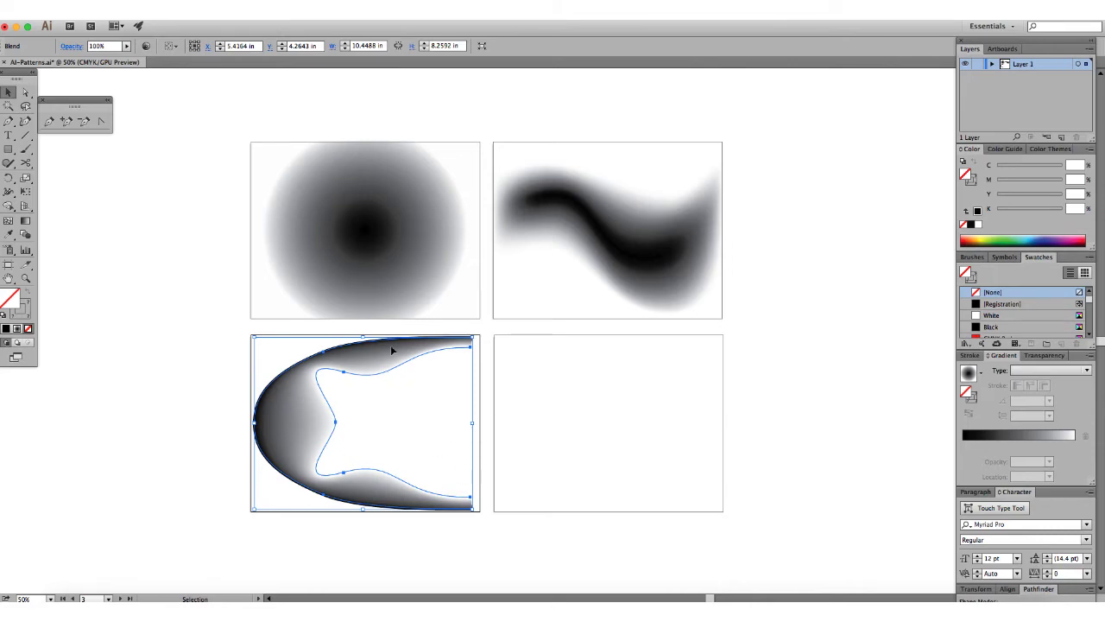
{"action": "left_click", "coordinate": [17, 27]}
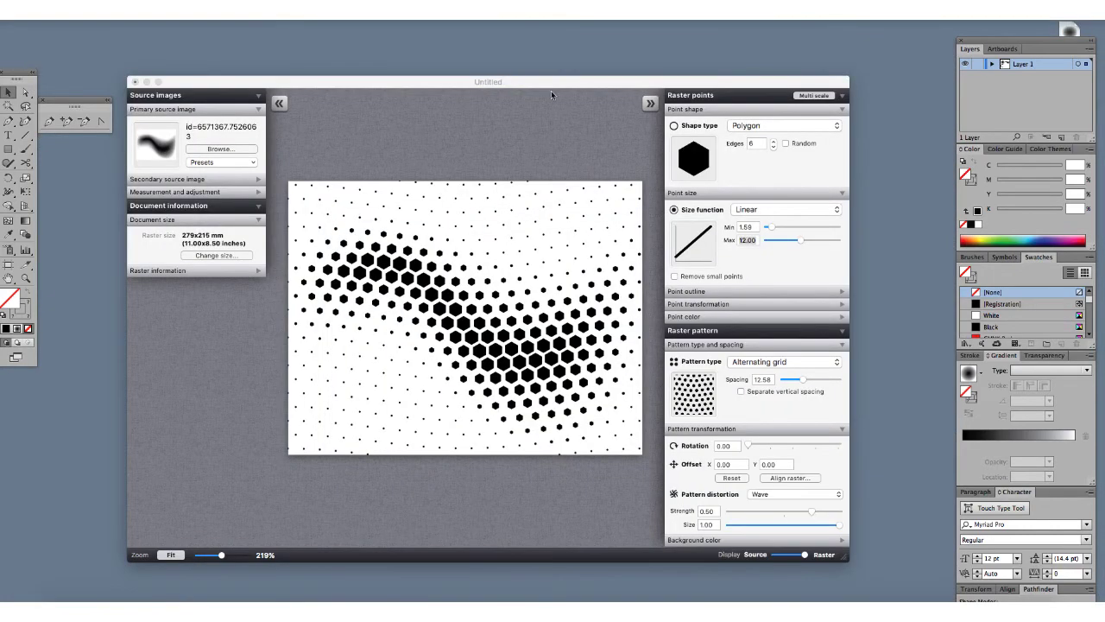
{"action": "left_click_drag", "start_coordinate": [551, 91], "coordinate": [568, 346]}
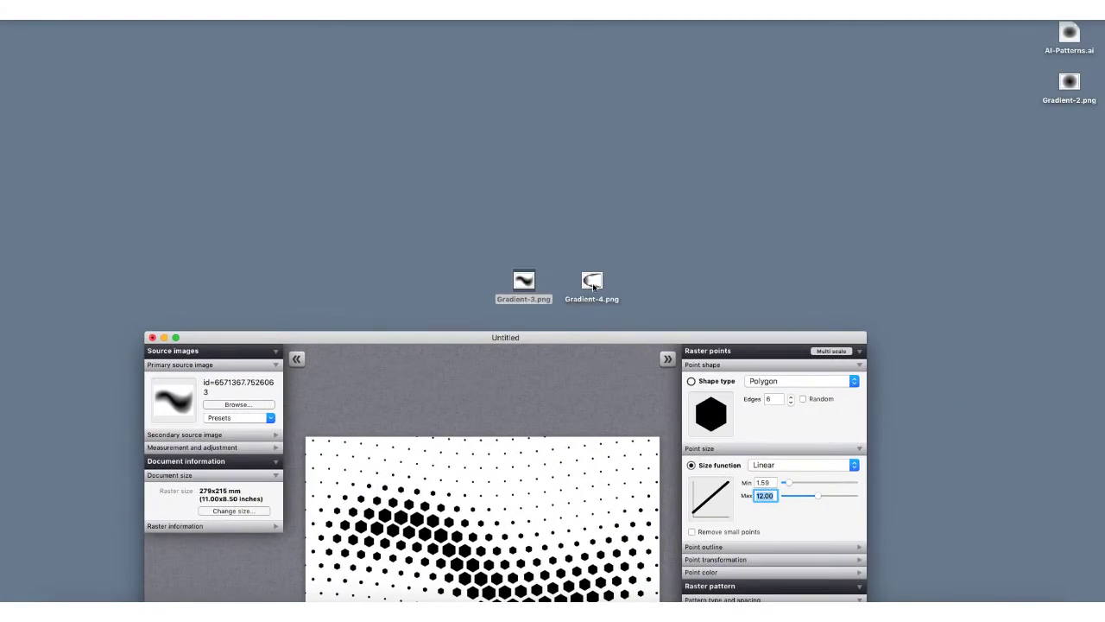
{"action": "left_click_drag", "start_coordinate": [593, 287], "coordinate": [173, 399]}
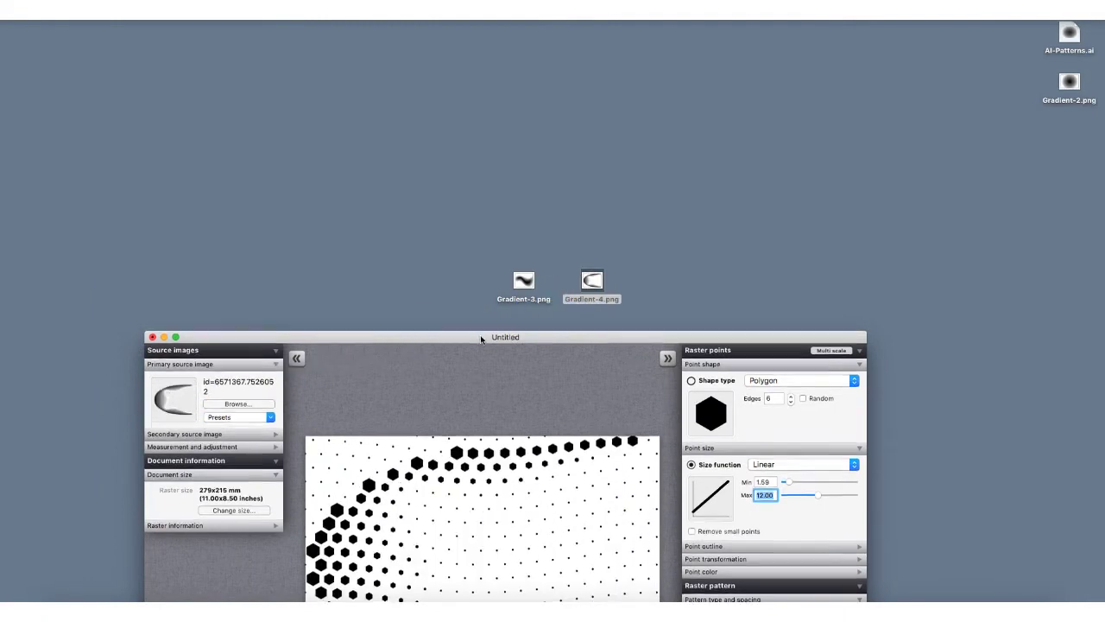
{"action": "left_click_drag", "start_coordinate": [481, 340], "coordinate": [457, 69]}
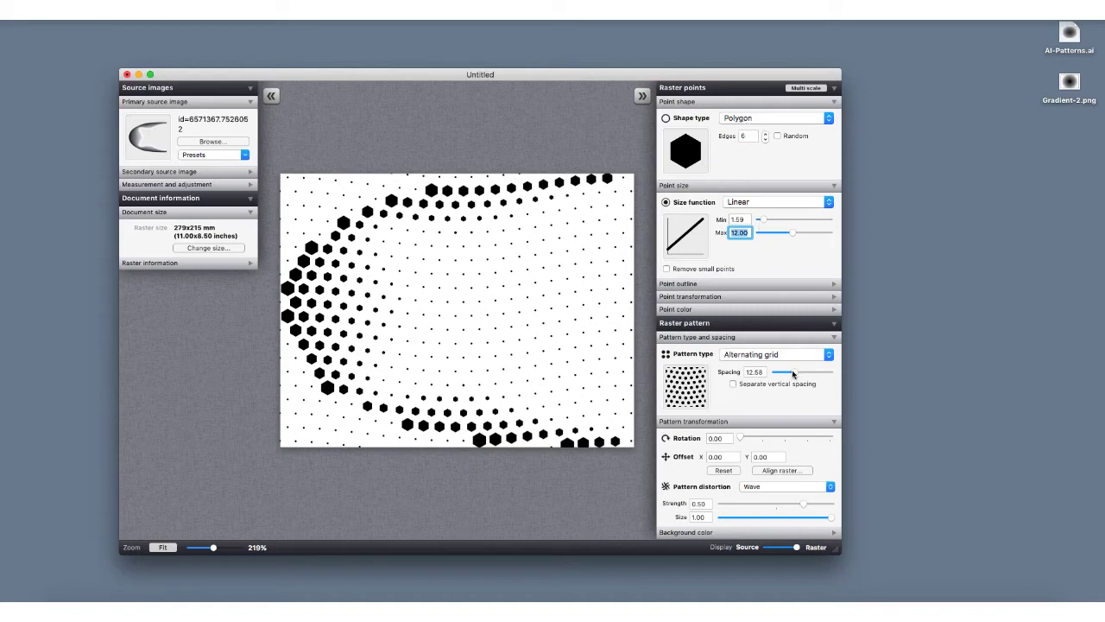
- Tighten the pattern spacing to 4.76 and set the point size to 0.42 minimum and 5.38 maximum
{"action": "left_click_drag", "start_coordinate": [793, 373], "coordinate": [777, 373]}
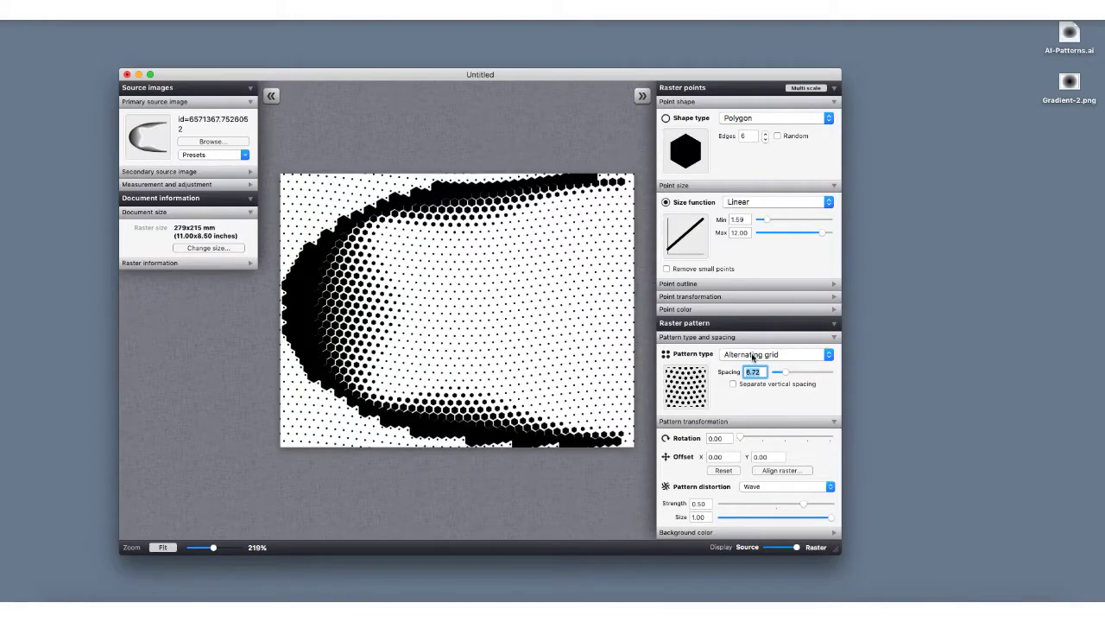
{"action": "left_click_drag", "start_coordinate": [822, 233], "coordinate": [771, 221]}
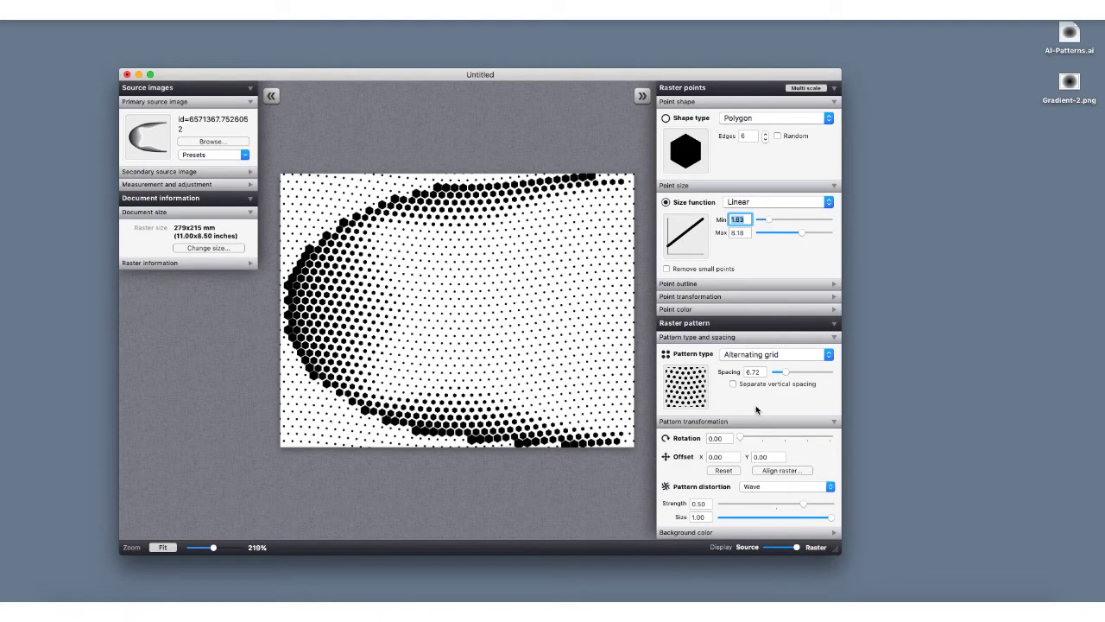
{"action": "left_click_drag", "start_coordinate": [786, 375], "coordinate": [778, 374]}
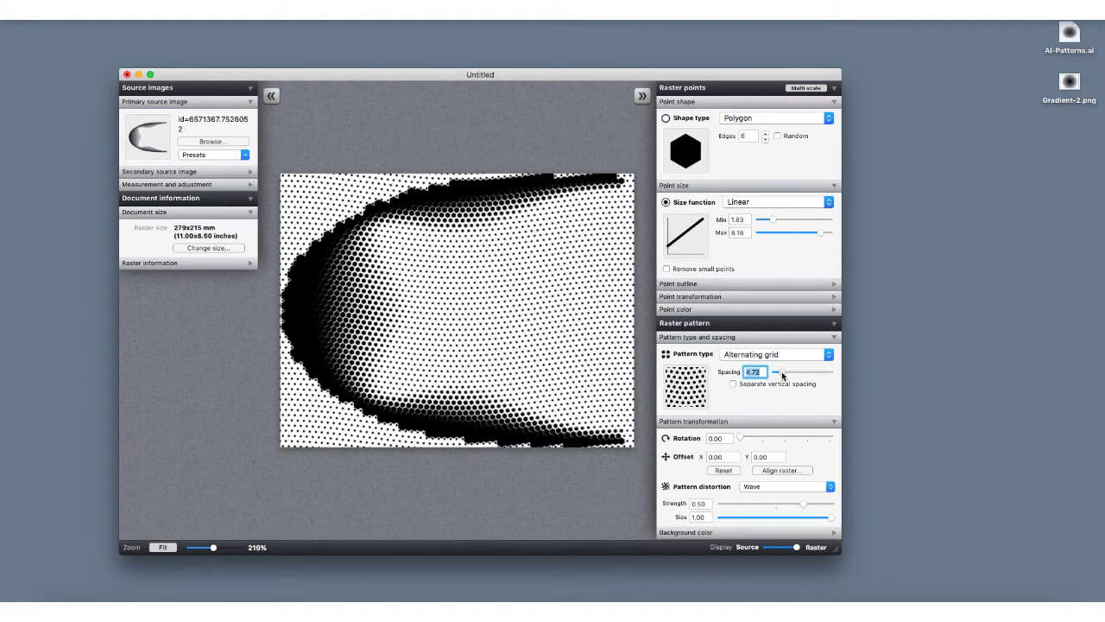
{"action": "left_click_drag", "start_coordinate": [820, 233], "coordinate": [762, 223]}
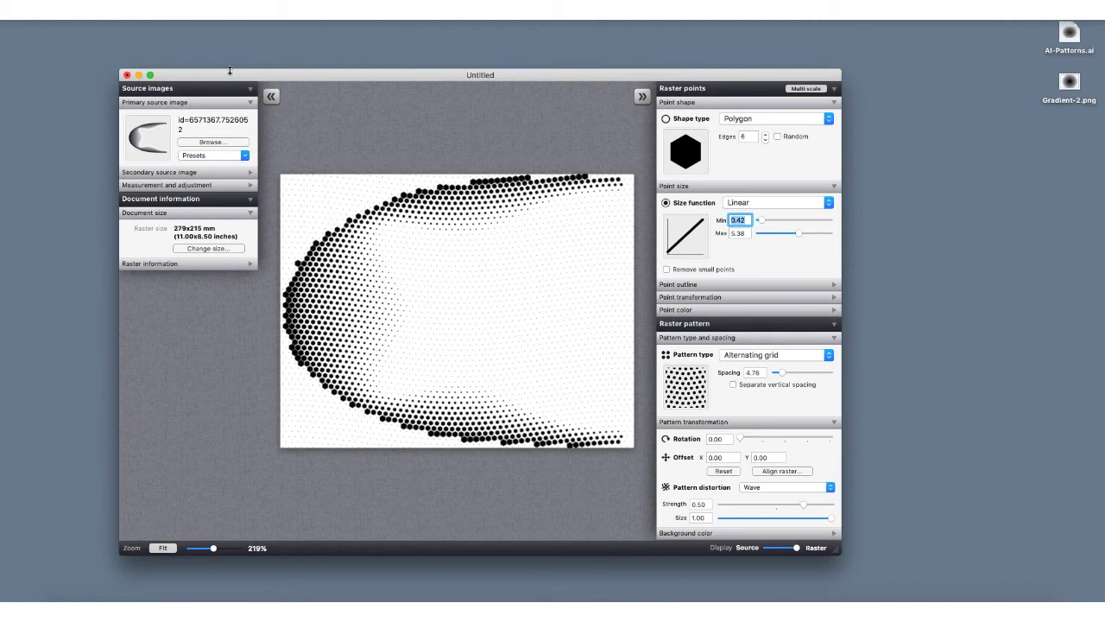
- Export the raster to the Desktop as Untitled.eps in EPS (Vector graphics) format
{"action": "left_click", "coordinate": [100, 10]}
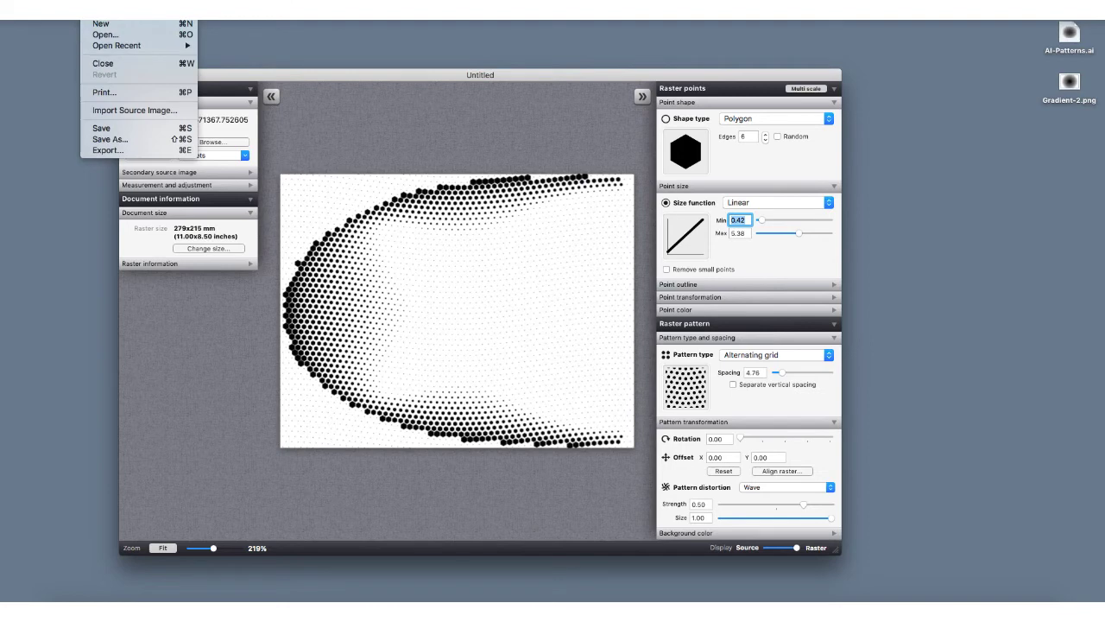
{"action": "left_click", "coordinate": [117, 152]}
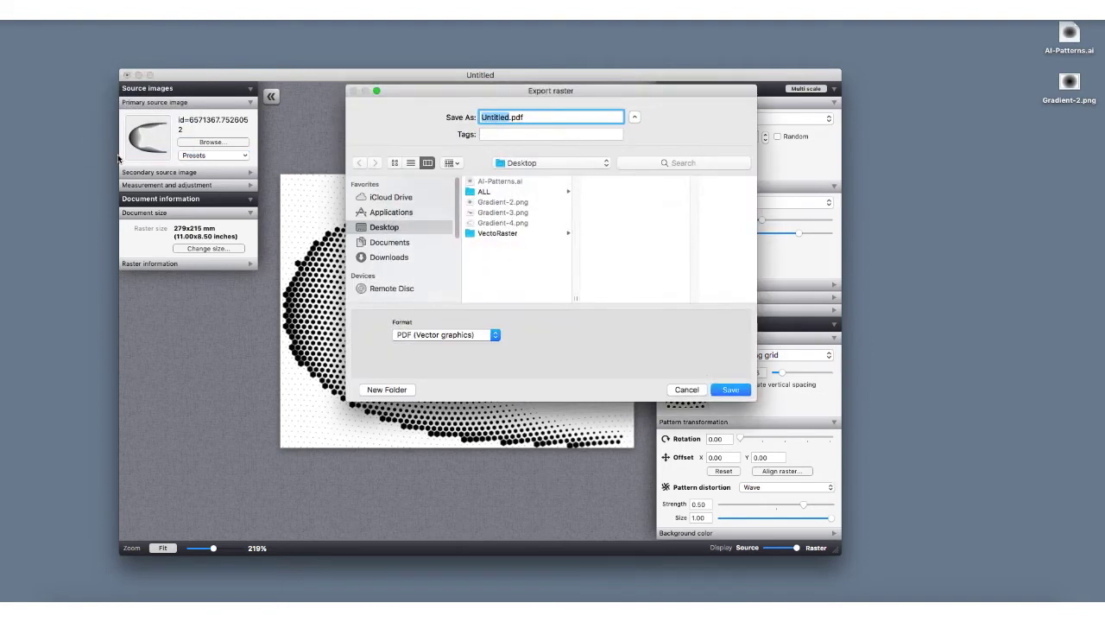
{"action": "left_click", "coordinate": [445, 337]}
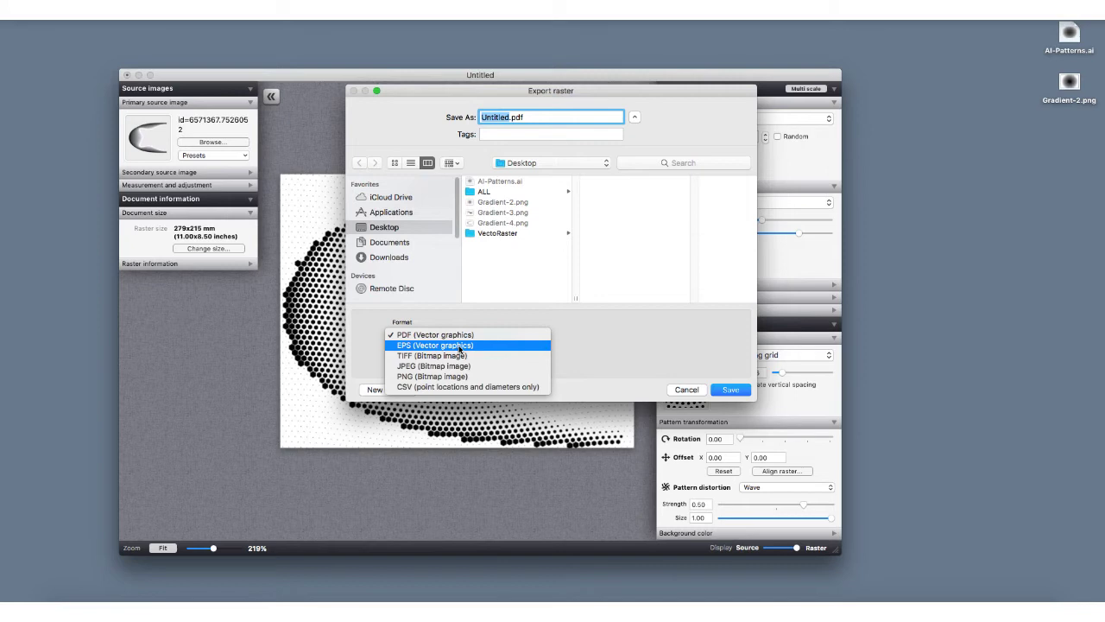
{"action": "left_click", "coordinate": [459, 348]}
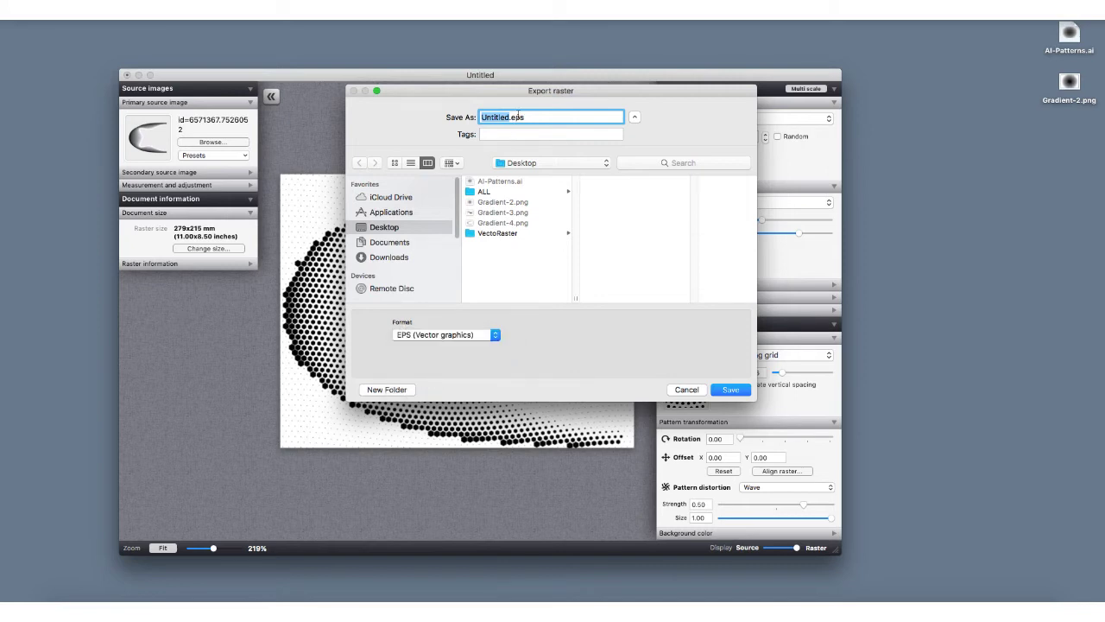
{"action": "left_click", "coordinate": [734, 389]}
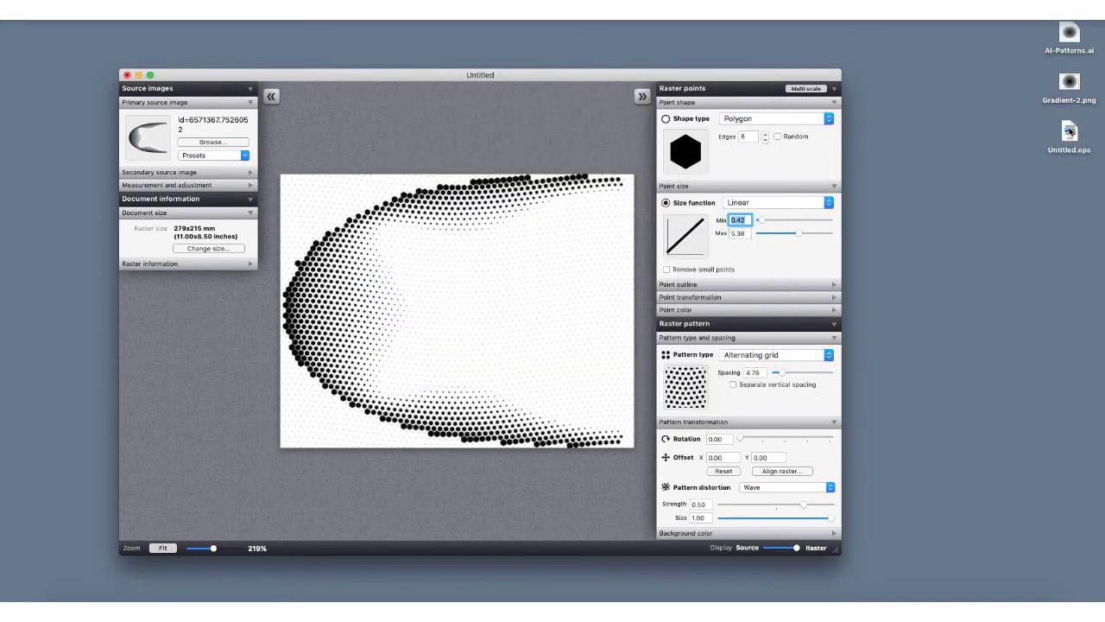
- Minimize the Vectoraster window and open the exported Untitled.eps from the desktop in Illustrator
{"action": "left_click_drag", "start_coordinate": [1069, 132], "coordinate": [932, 131]}
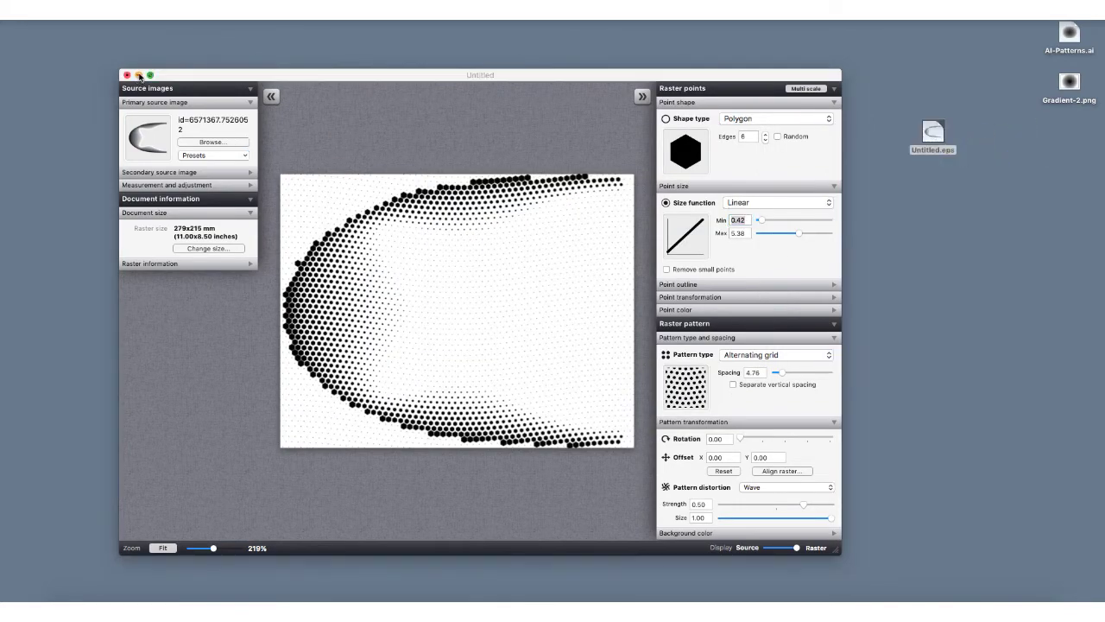
{"action": "left_click", "coordinate": [139, 76]}
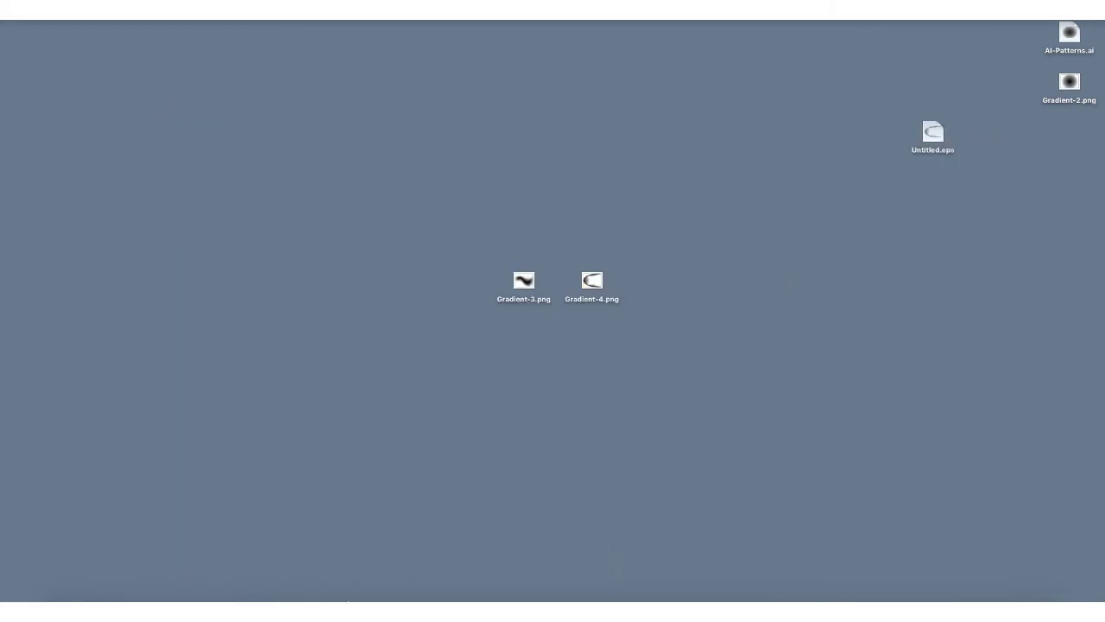
{"action": "left_click", "coordinate": [341, 604]}
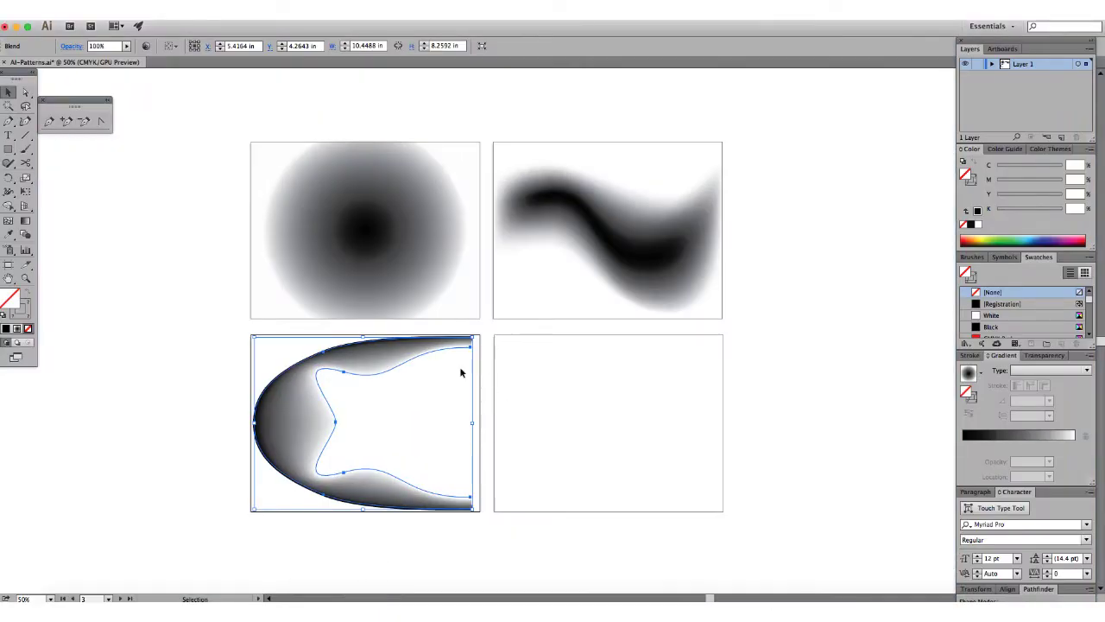
{"action": "left_click", "coordinate": [16, 26]}
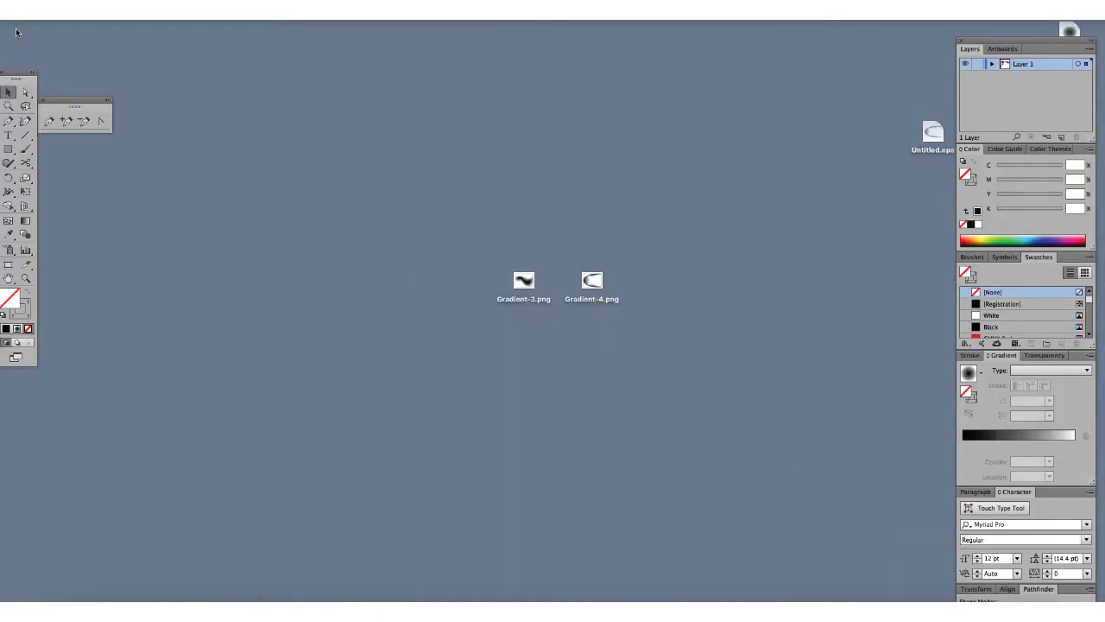
{"action": "left_click_drag", "start_coordinate": [935, 137], "coordinate": [336, 602]}
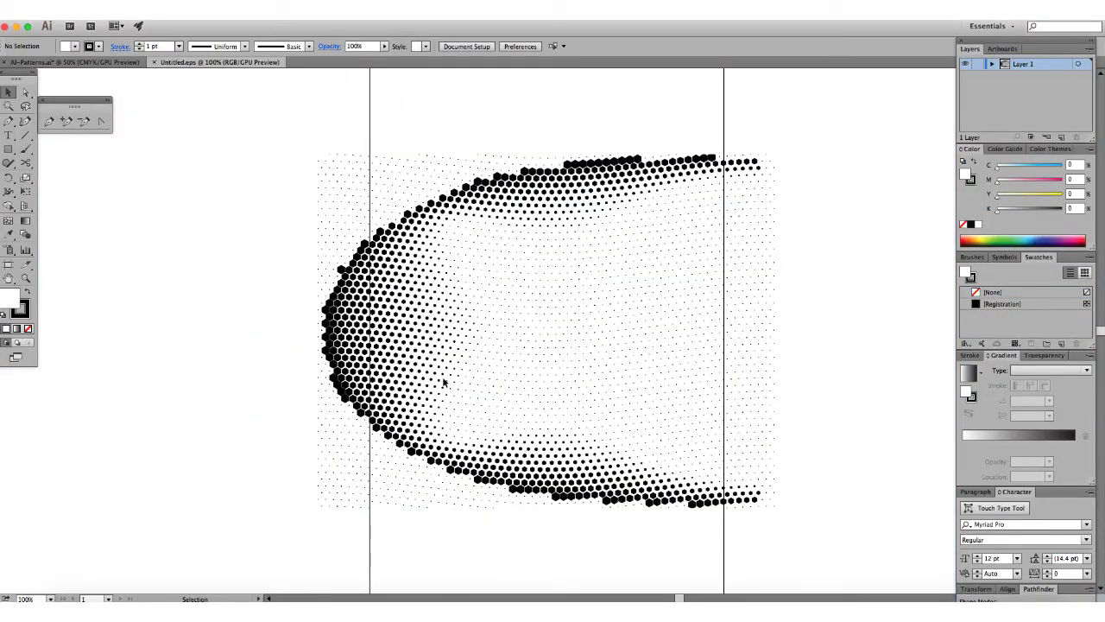
- Copy the dot pattern group, close Untitled.eps, and paste the group onto the empty fourth artboard of AI-Patterns.ai
{"action": "left_click", "coordinate": [446, 386]}
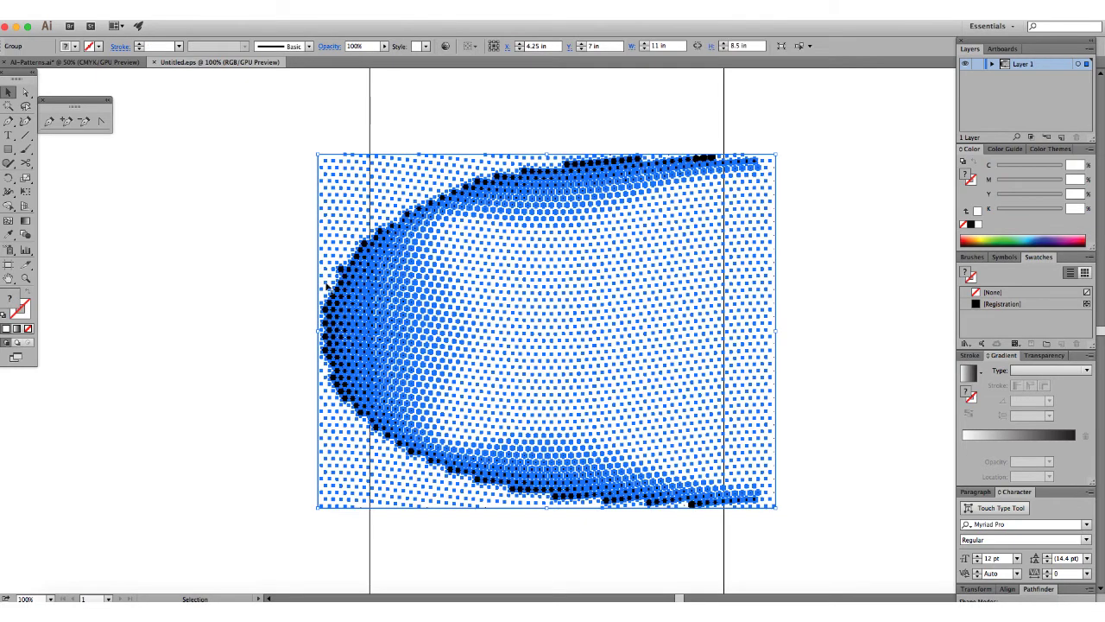
{"action": "left_click", "coordinate": [155, 63]}
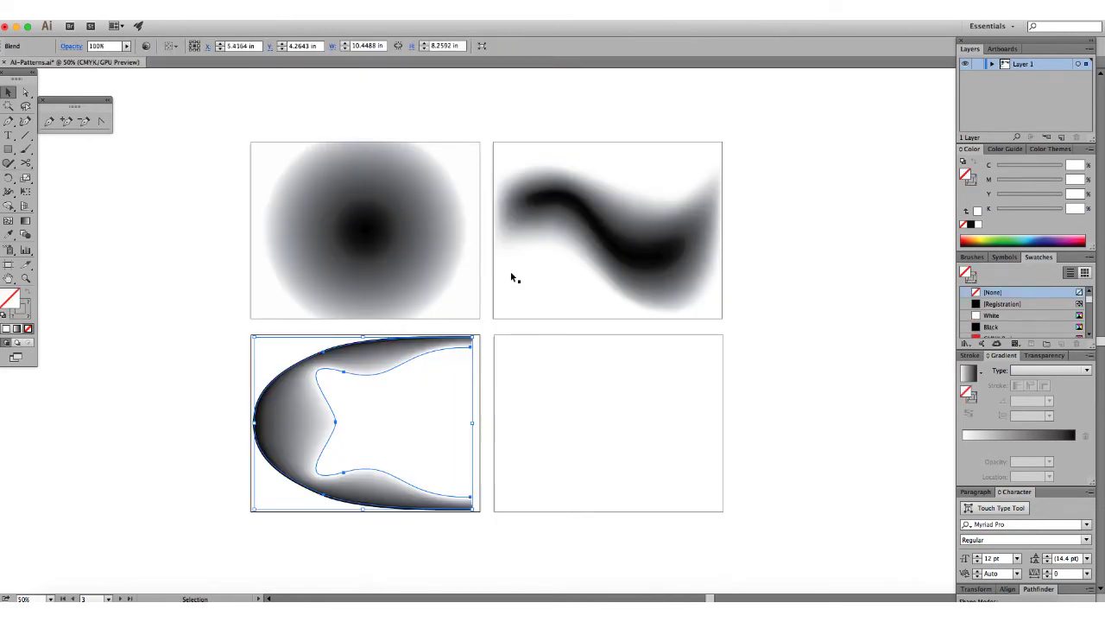
{"action": "key", "text": "a"}
{"action": "key", "text": "super+v"}
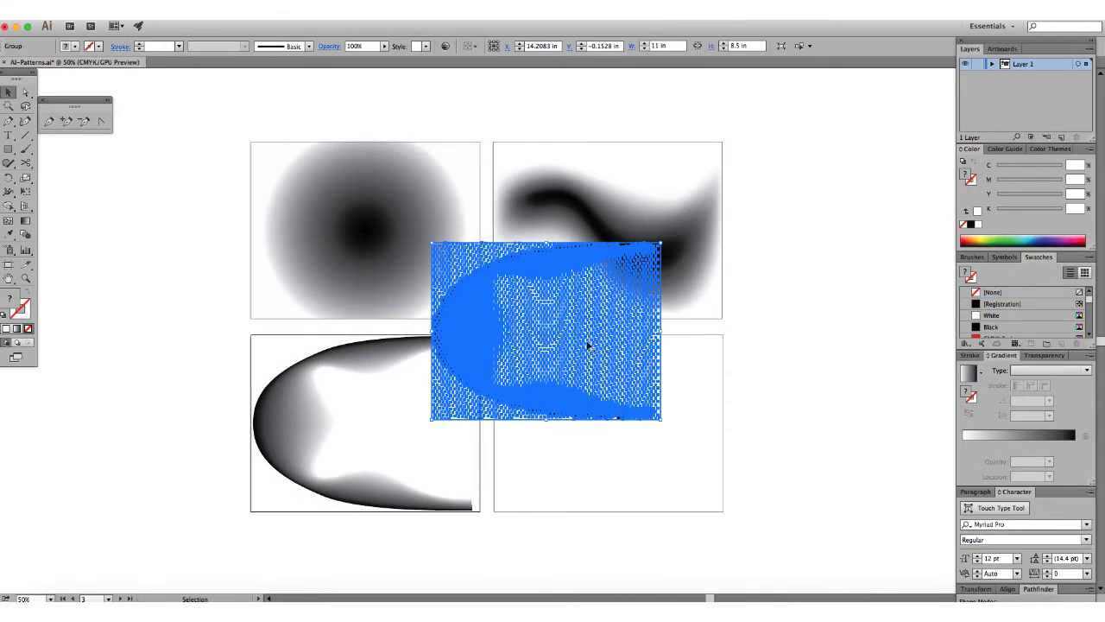
{"action": "left_click_drag", "start_coordinate": [587, 350], "coordinate": [648, 455]}
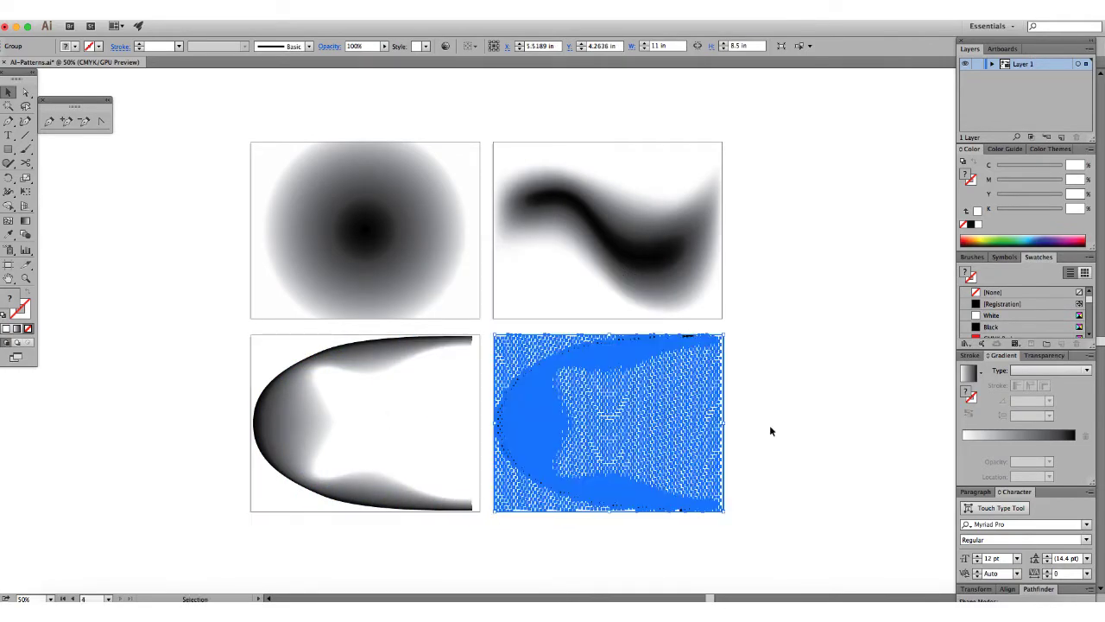
- Fill the rectangular frame around the pasted dot pattern on the fourth artboard with blue 06A1F7
{"action": "left_click", "coordinate": [769, 425]}
{"action": "key", "text": "z"}
{"action": "left_click_drag", "start_coordinate": [662, 413], "coordinate": [664, 343]}
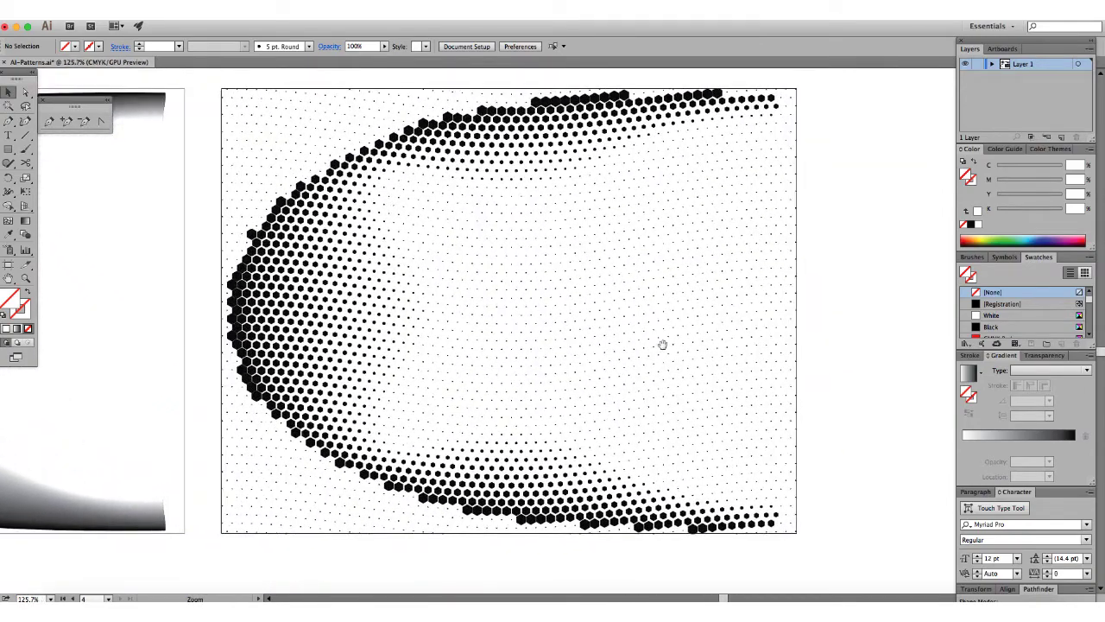
{"action": "key", "text": "a"}
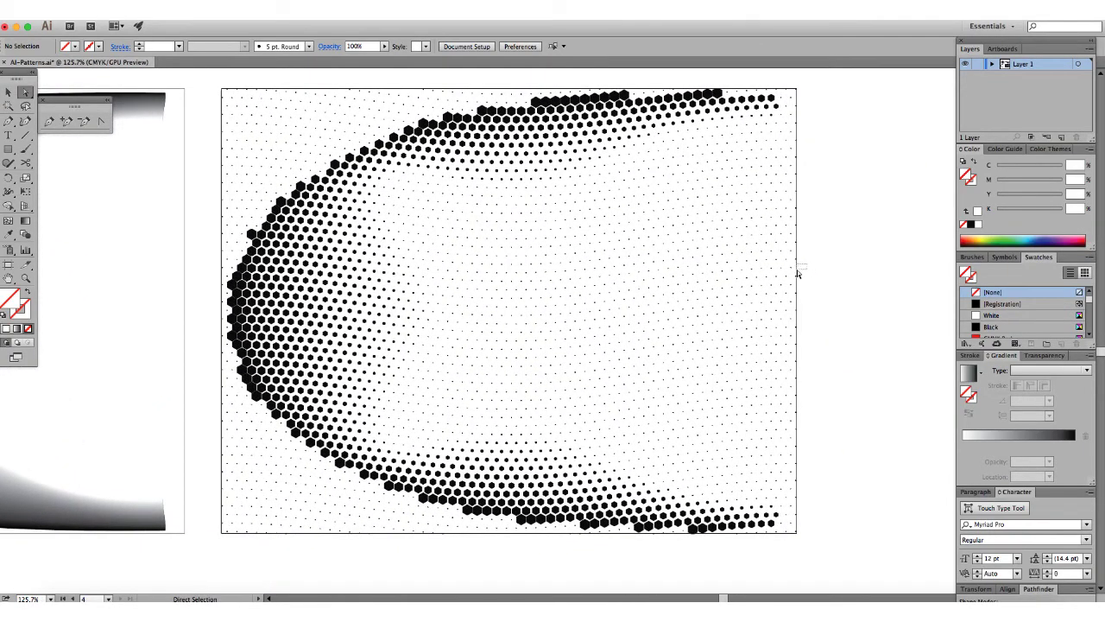
{"action": "left_click", "coordinate": [796, 274]}
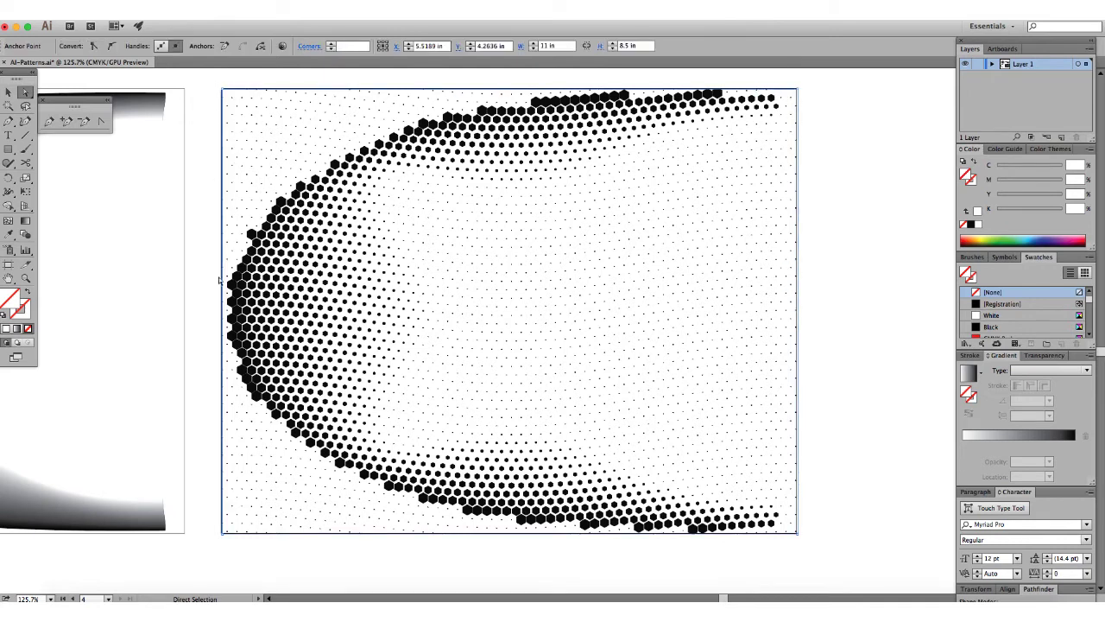
{"action": "double_click", "coordinate": [968, 275]}
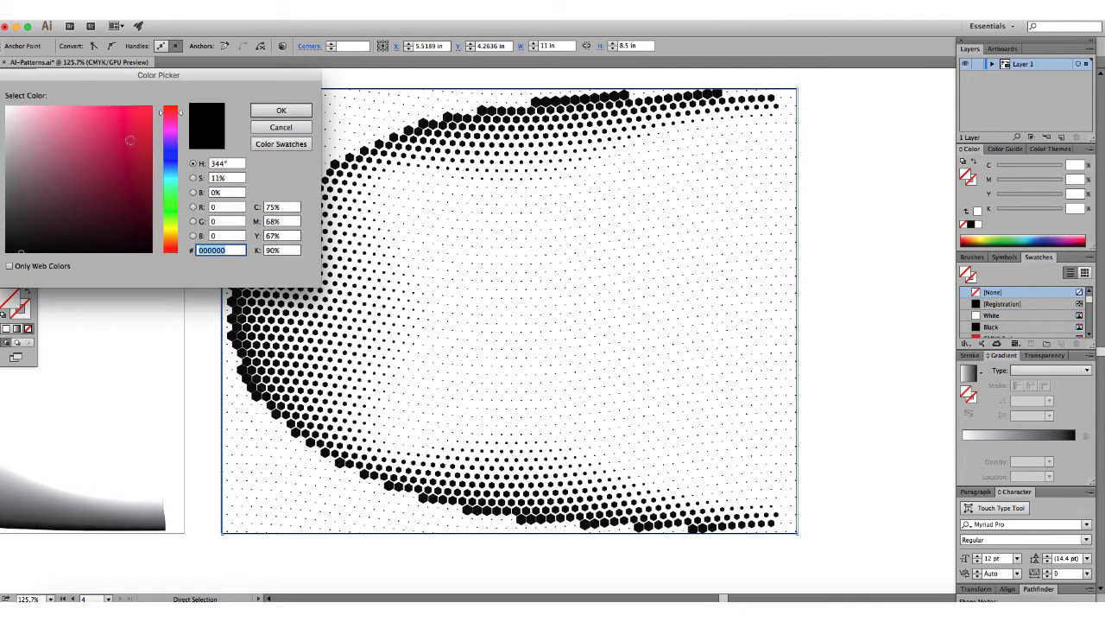
{"action": "left_click_drag", "start_coordinate": [168, 78], "coordinate": [542, 215]}
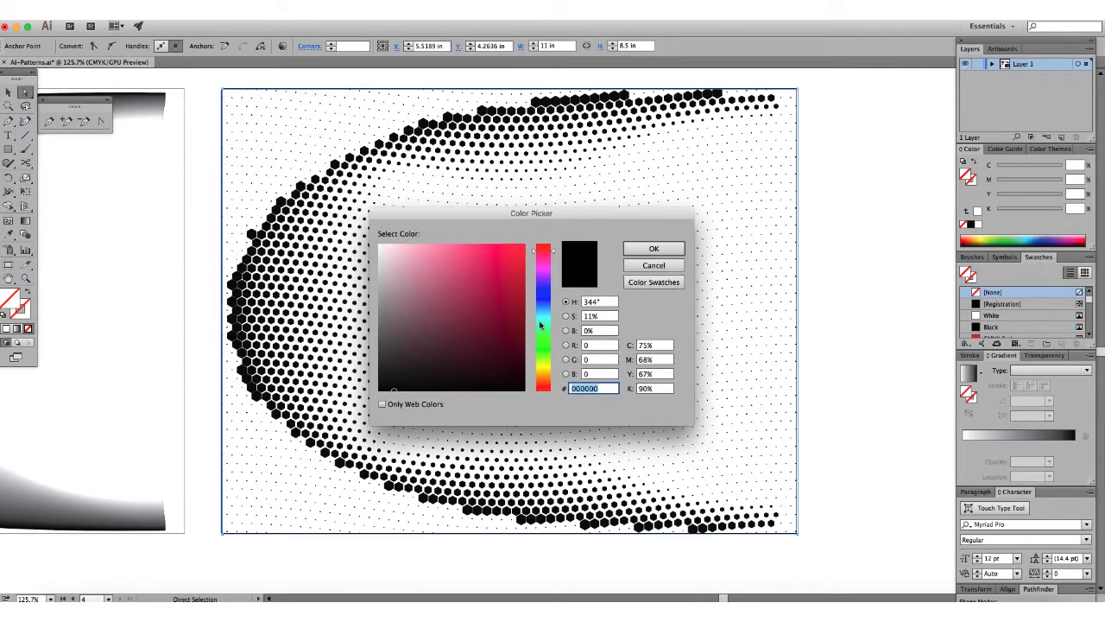
{"action": "left_click", "coordinate": [547, 313]}
{"action": "left_click", "coordinate": [499, 274]}
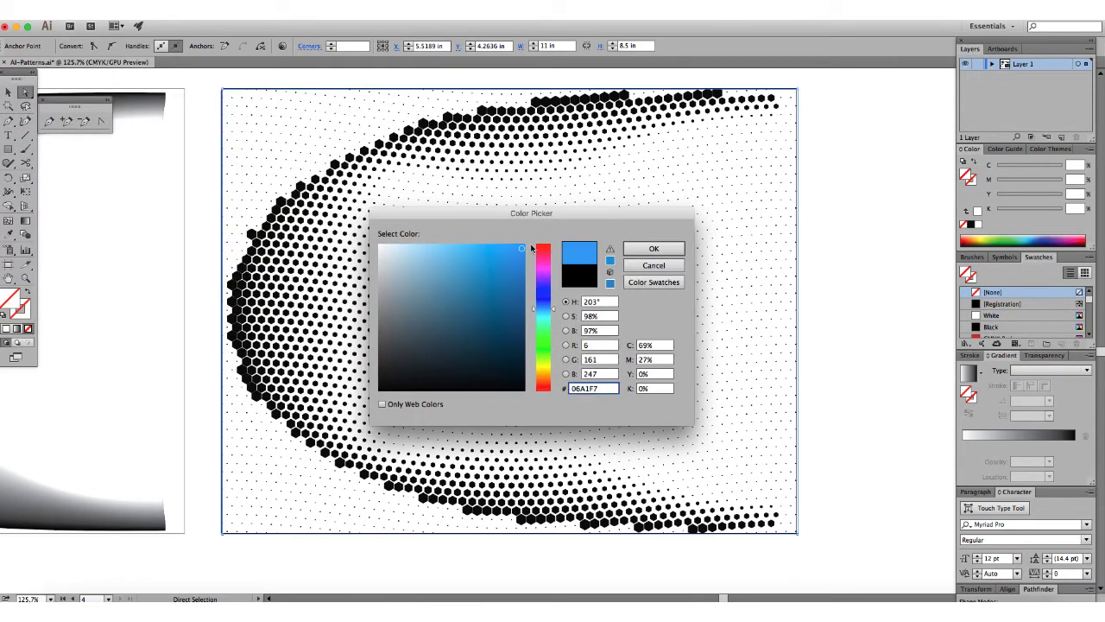
{"action": "left_click", "coordinate": [680, 251]}
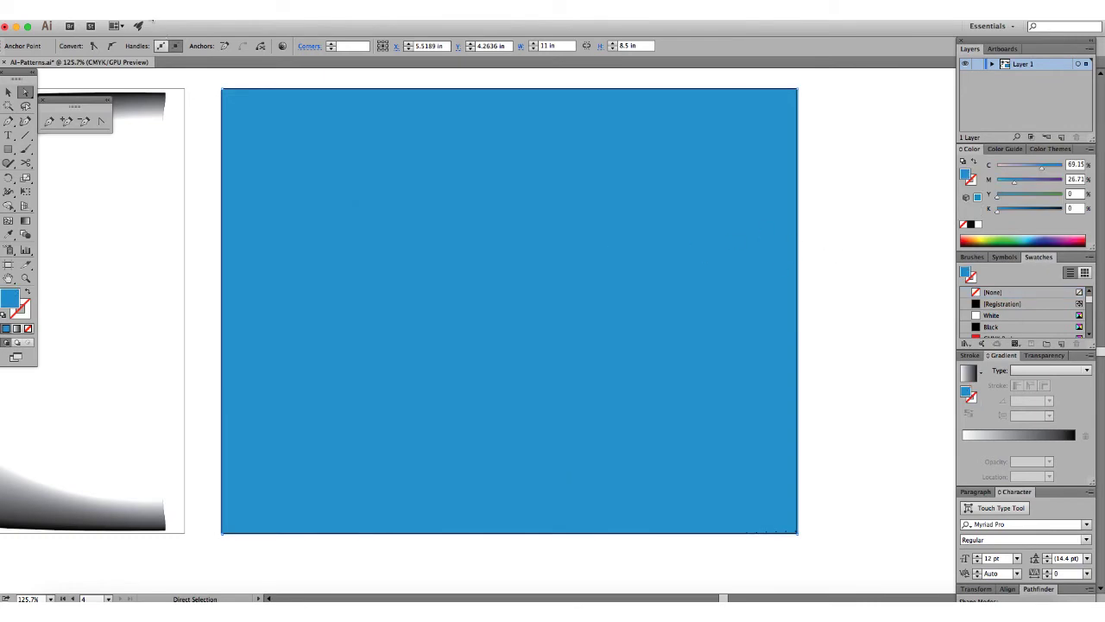
- Try pasting another copy of the dot pattern group over the third artboard, and undo the paste
{"action": "left_click", "coordinate": [152, 17]}
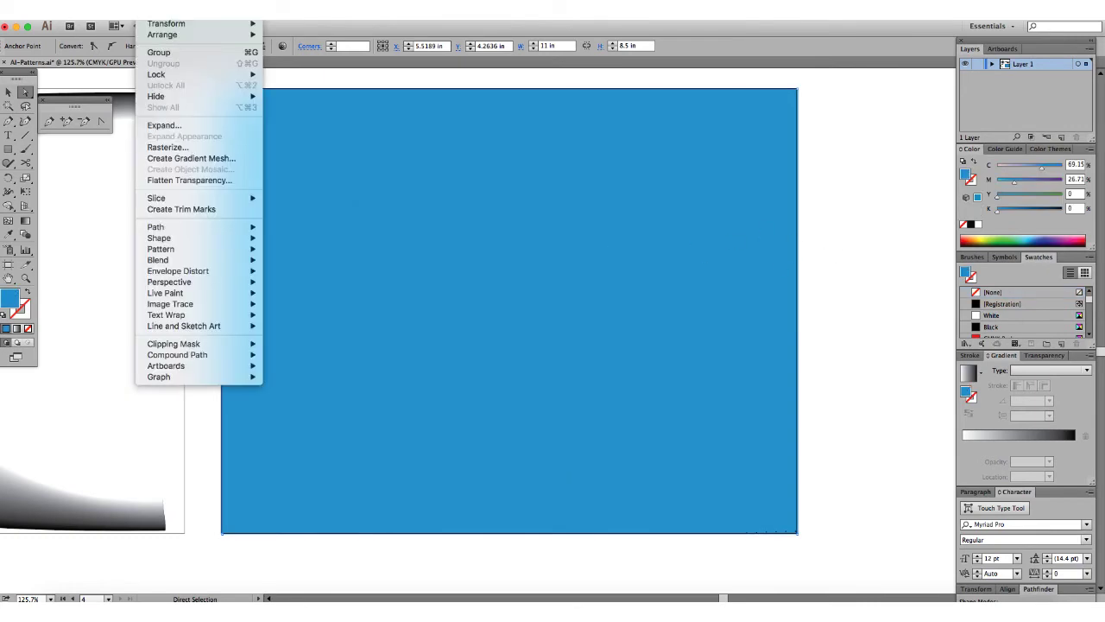
{"action": "left_click", "coordinate": [77, 265]}
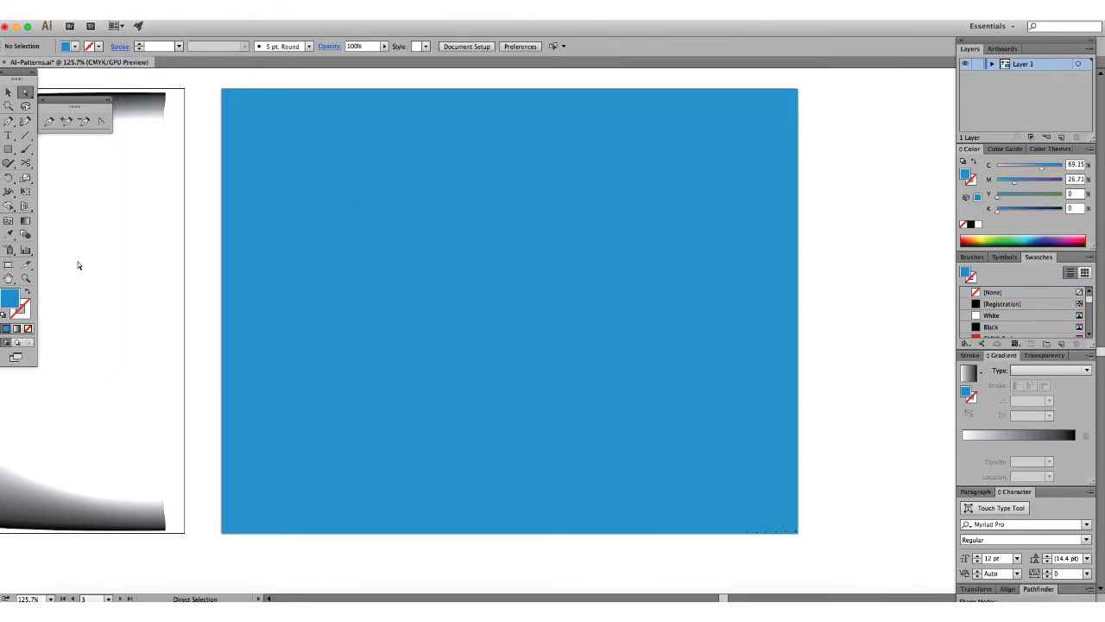
{"action": "key", "text": "v"}
{"action": "left_click", "coordinate": [77, 265]}
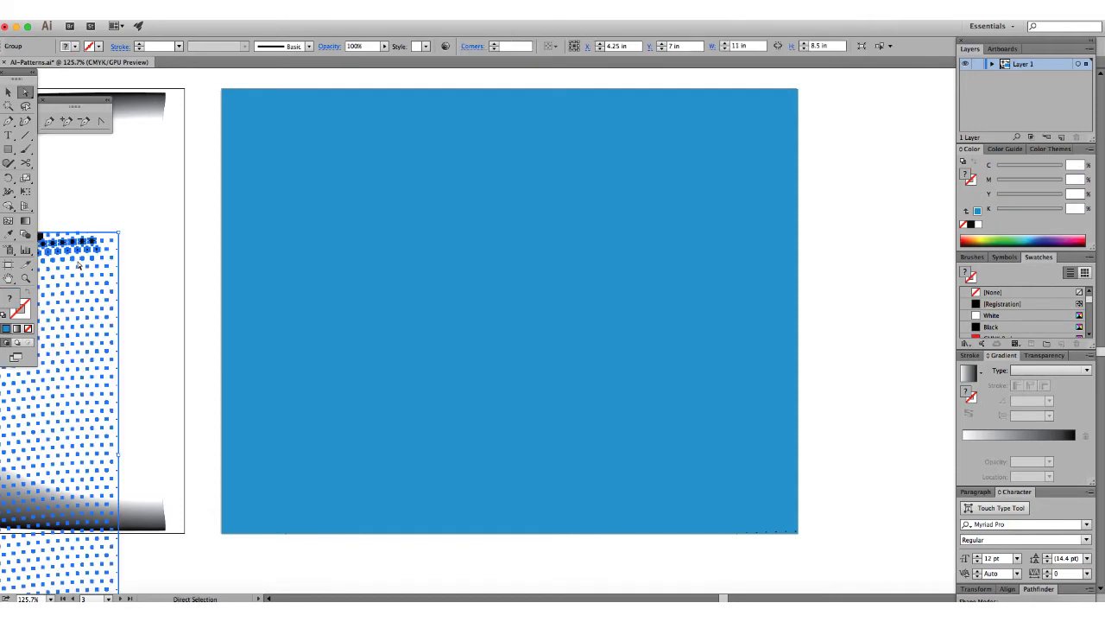
{"action": "key", "text": "a"}
{"action": "left_click", "coordinate": [211, 362]}
{"action": "left_click", "coordinate": [231, 368]}
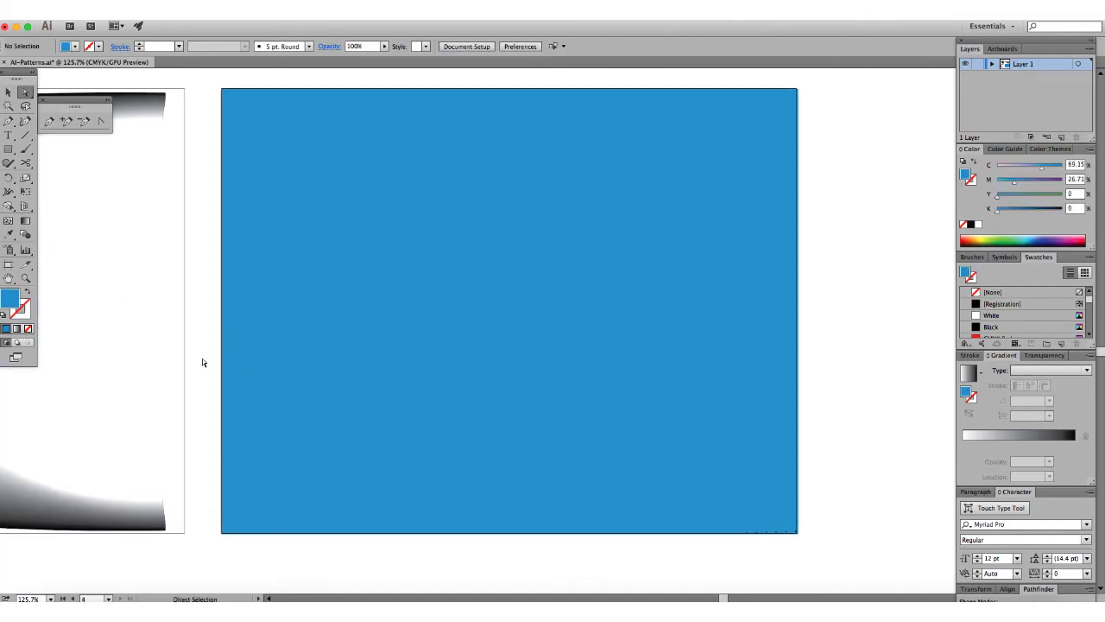
- Try to select the blue frame on its own by its edges
{"action": "key", "text": "super"}
{"action": "left_click", "coordinate": [223, 415]}
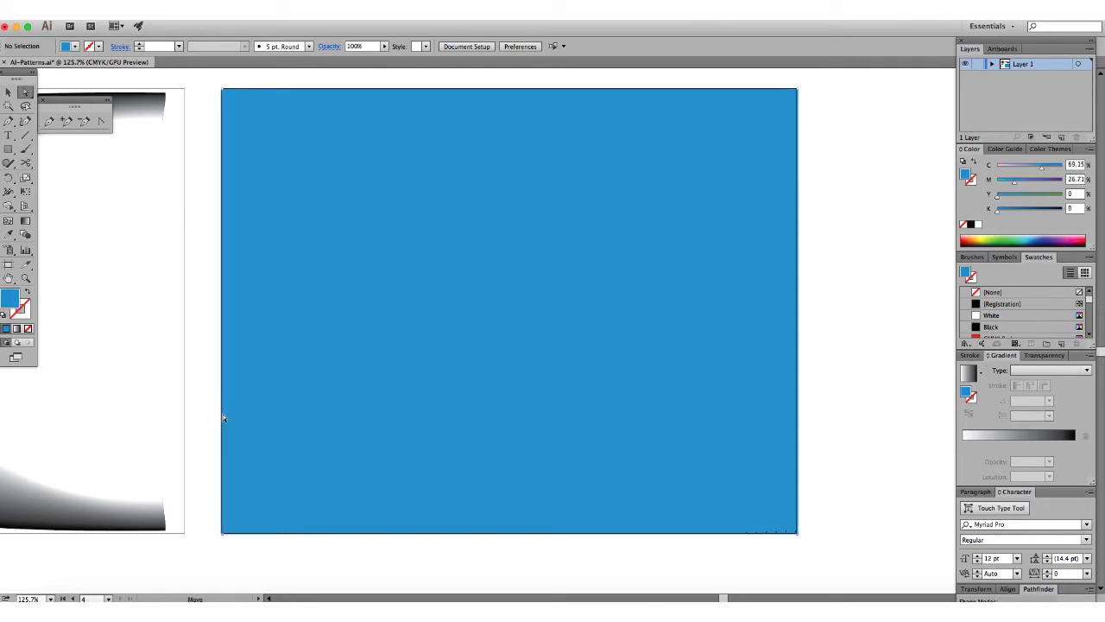
{"action": "key", "text": "super"}
{"action": "left_click", "coordinate": [169, 403], "text": "super"}
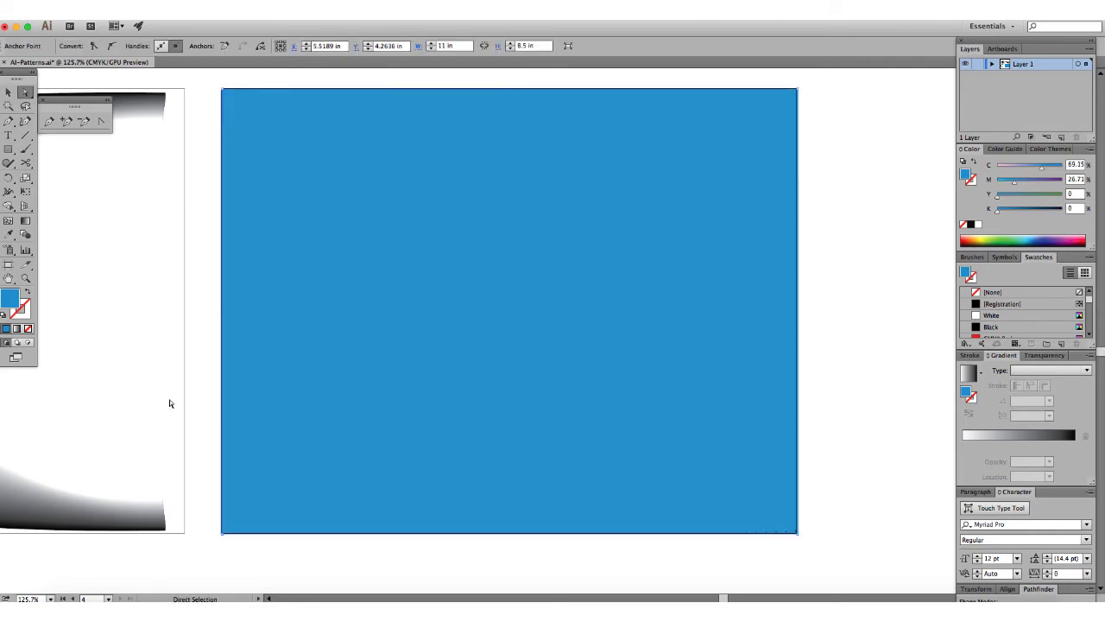
{"action": "left_click", "coordinate": [825, 339]}
{"action": "left_click_drag", "start_coordinate": [797, 345], "coordinate": [799, 370]}
{"action": "left_click", "coordinate": [818, 369]}
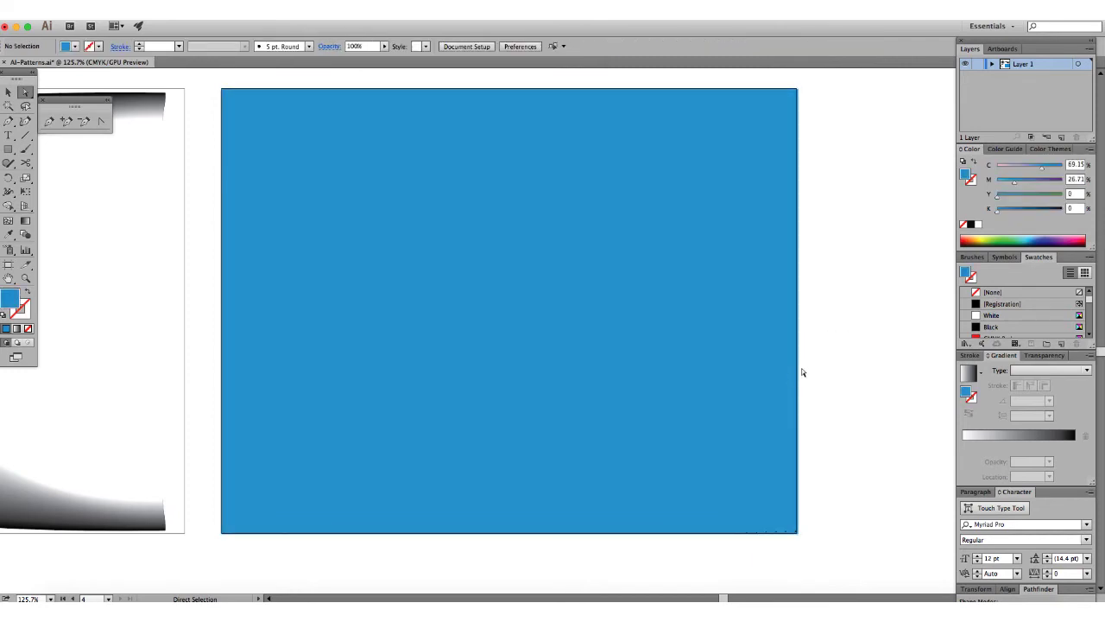
- Select the whole blue-covered pattern group on the fourth artboard, ungroup it and clear the selection
{"action": "key", "text": "v"}
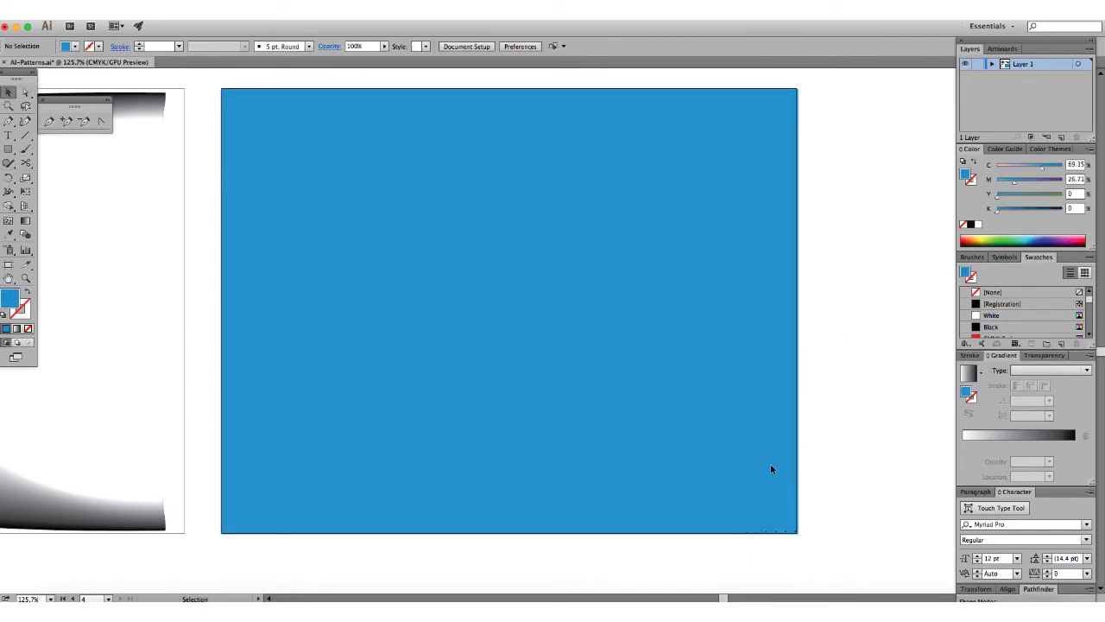
{"action": "left_click_drag", "start_coordinate": [817, 470], "coordinate": [787, 540]}
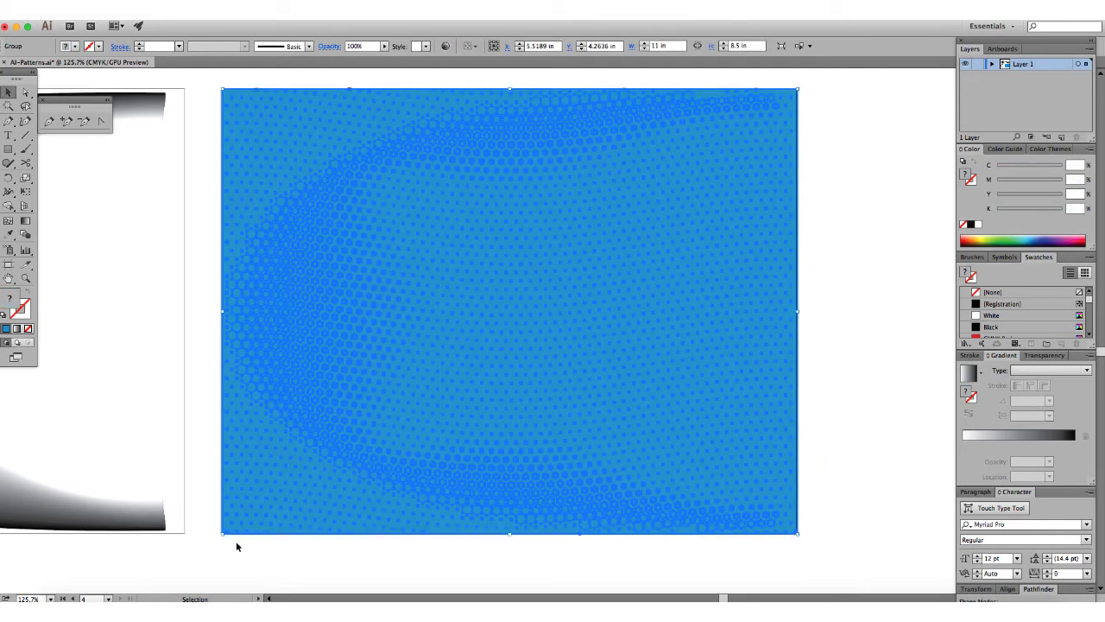
{"action": "scroll", "coordinate": [806, 95], "scroll_direction": "up", "scroll_amount": 1}
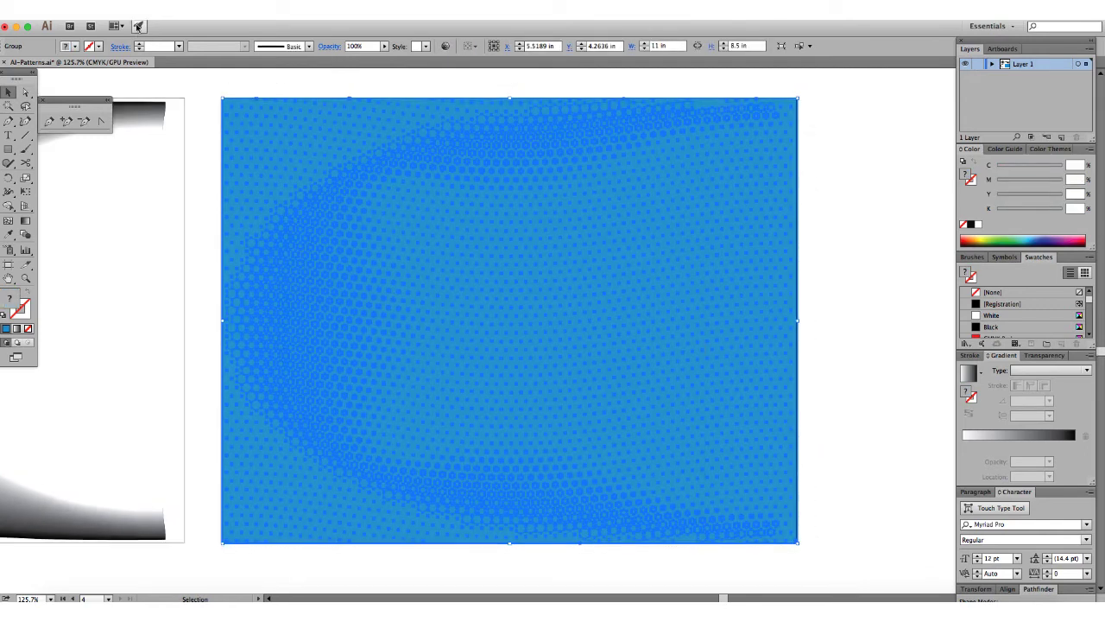
{"action": "left_click", "coordinate": [140, 1]}
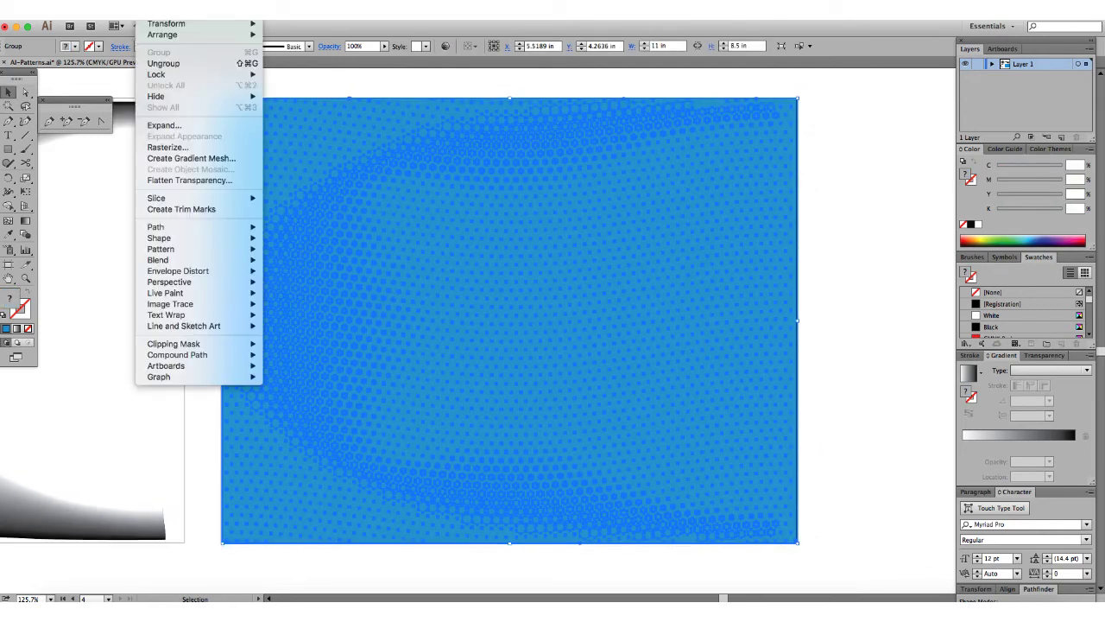
{"action": "left_click", "coordinate": [166, 63]}
{"action": "key", "text": "Delete"}
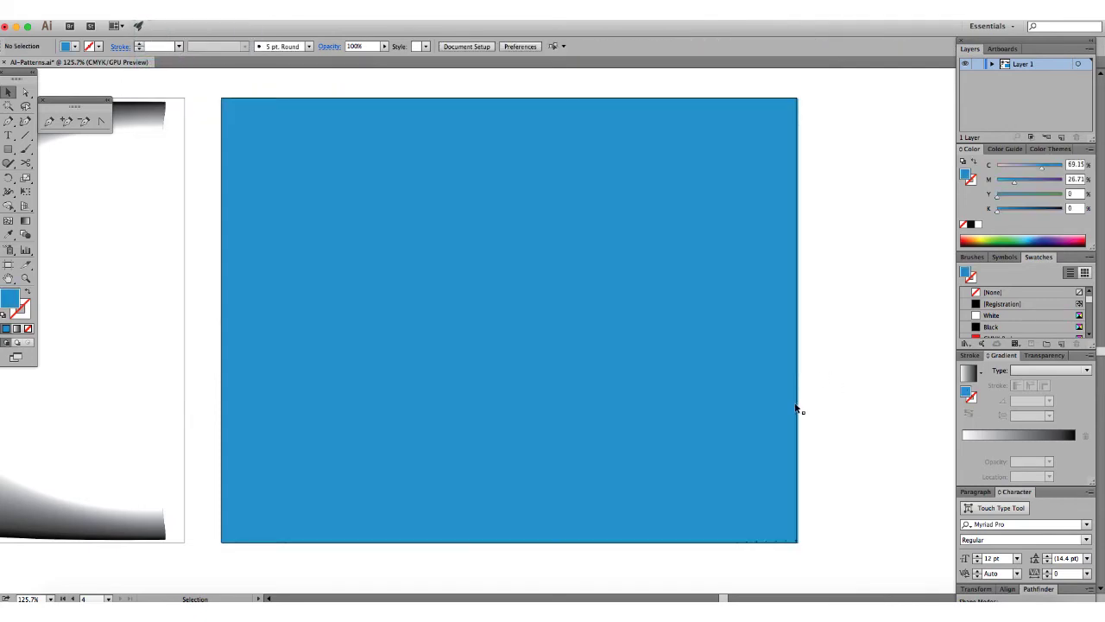
- Try moving one blue clip group off the artboard and rotating it clockwise, and undo both changes
{"action": "left_click", "coordinate": [797, 408]}
{"action": "left_click_drag", "start_coordinate": [796, 409], "coordinate": [880, 413]}
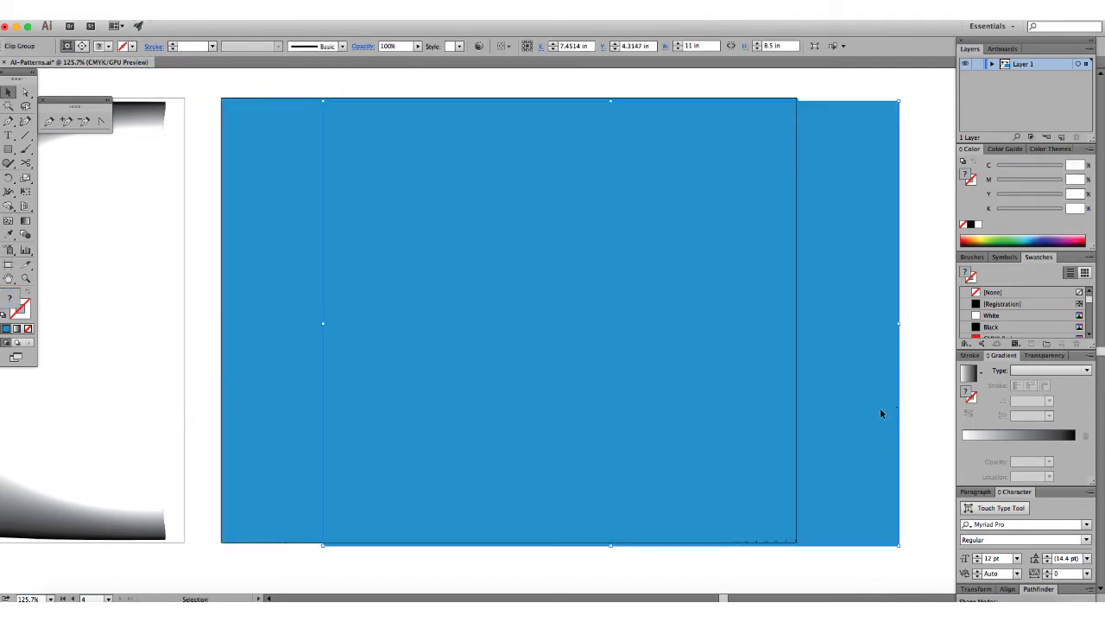
{"action": "key", "text": "super+shift+a"}
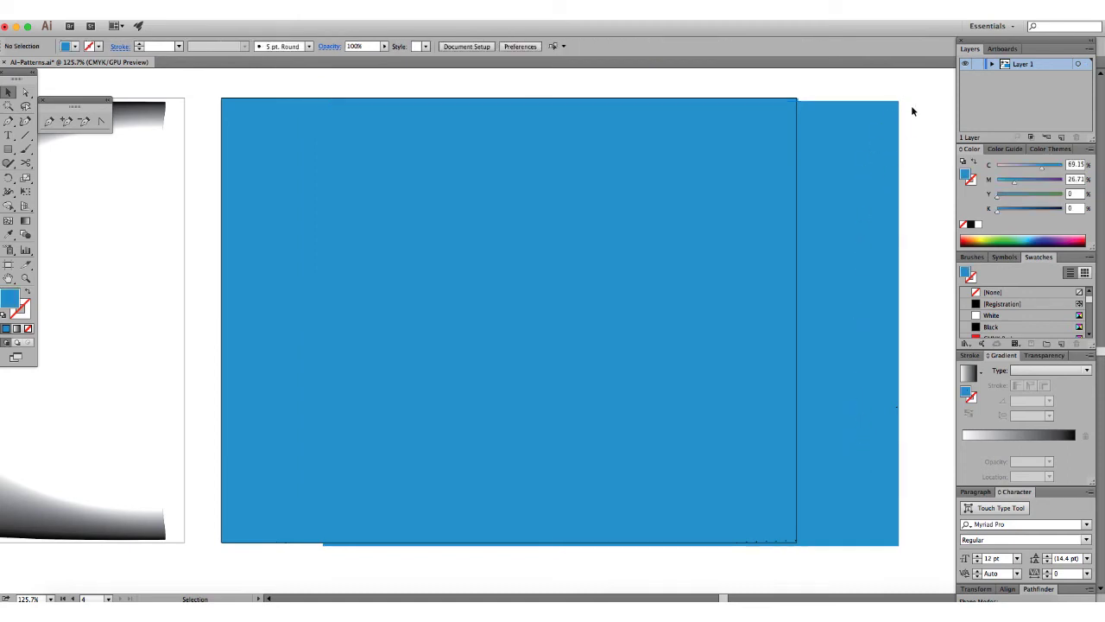
{"action": "left_click", "coordinate": [879, 234]}
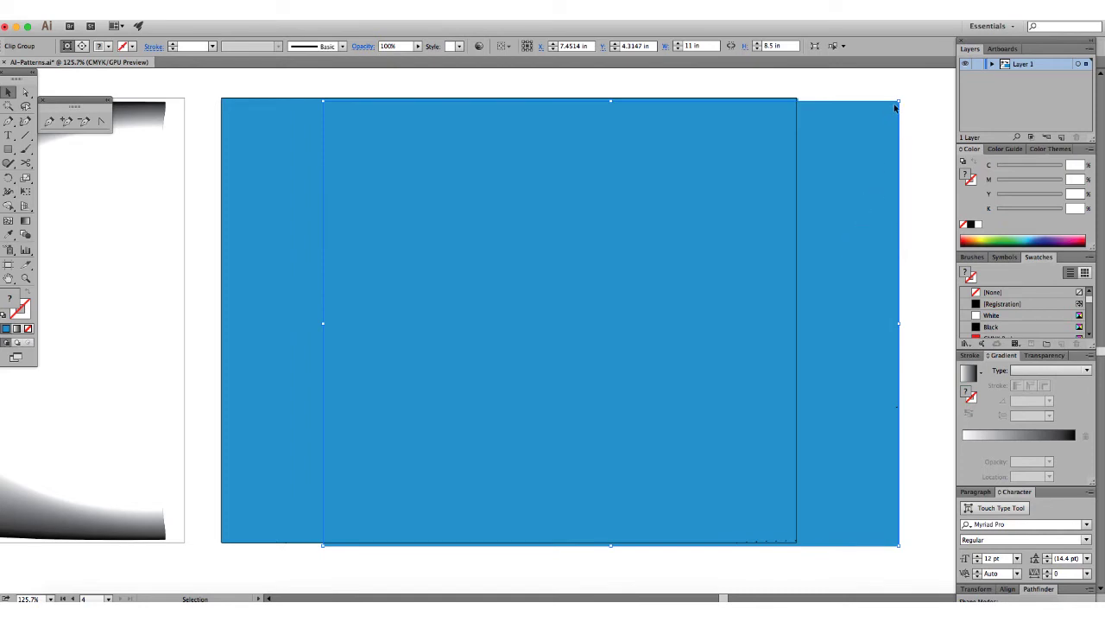
{"action": "left_click_drag", "start_coordinate": [893, 100], "coordinate": [879, 197]}
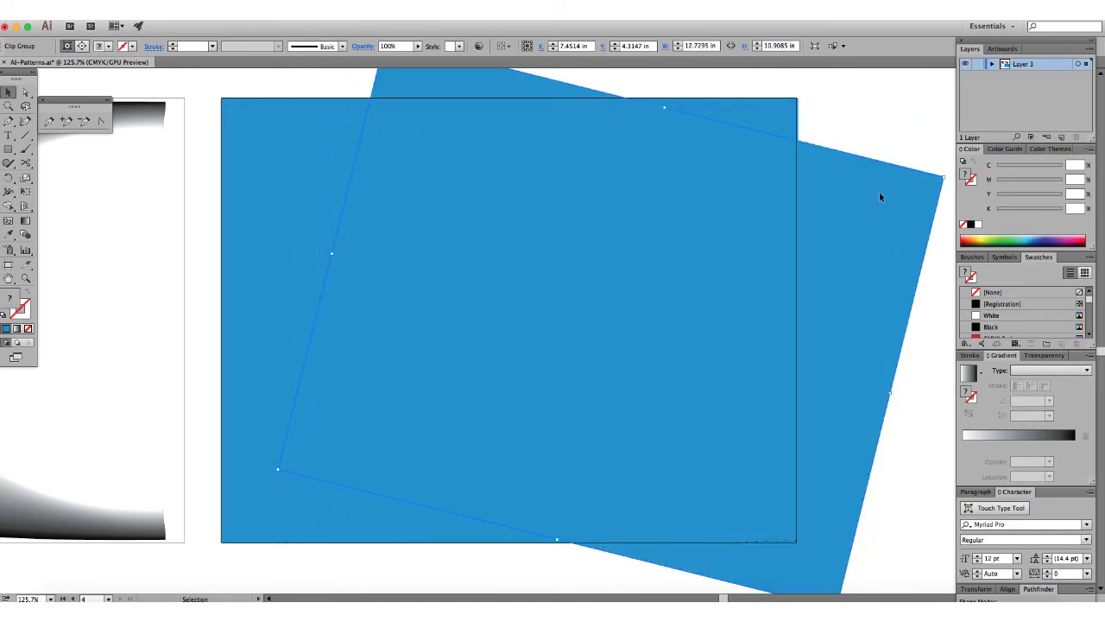
{"action": "key", "text": "ctrl+z"}
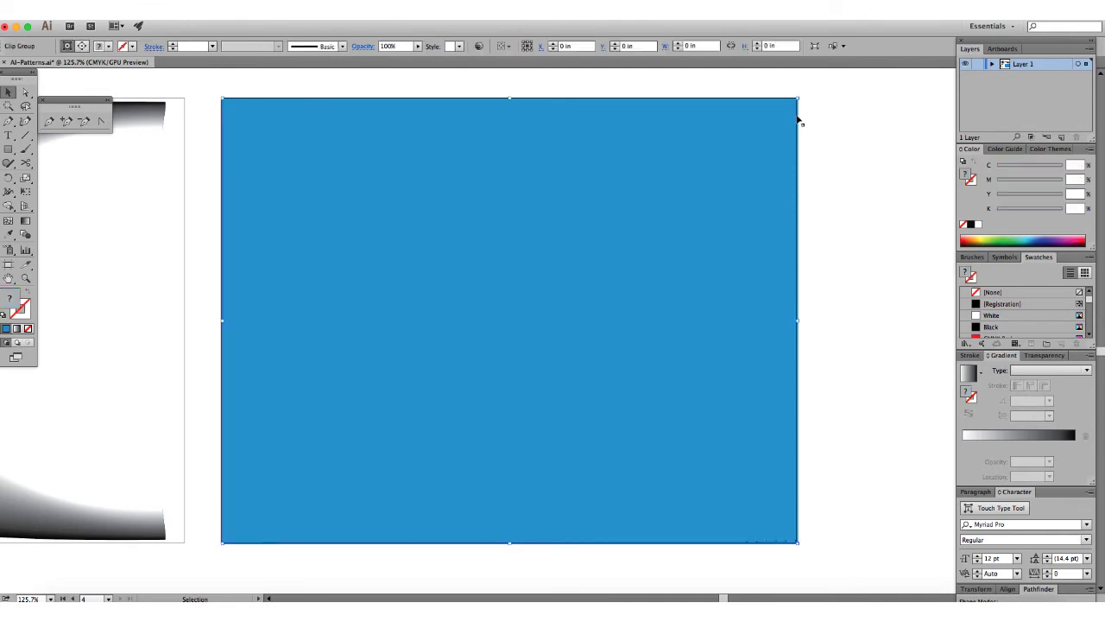
- Pull the stacked blue clip groups apart by offsetting them from the artboard's upper corner
{"action": "left_click_drag", "start_coordinate": [797, 115], "coordinate": [843, 188]}
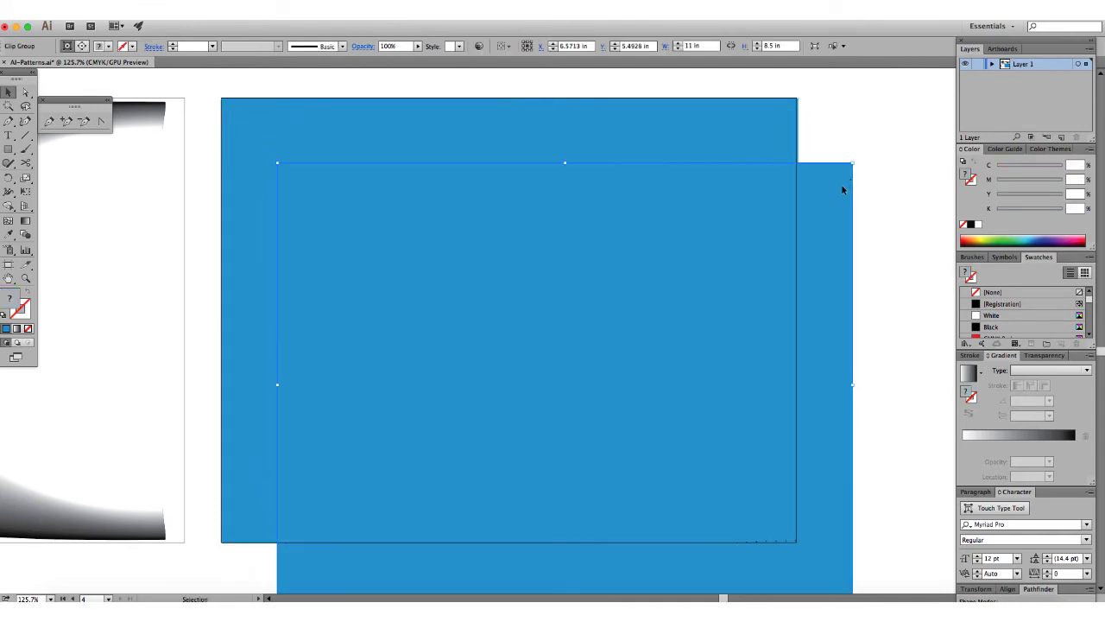
{"action": "left_click", "coordinate": [808, 114]}
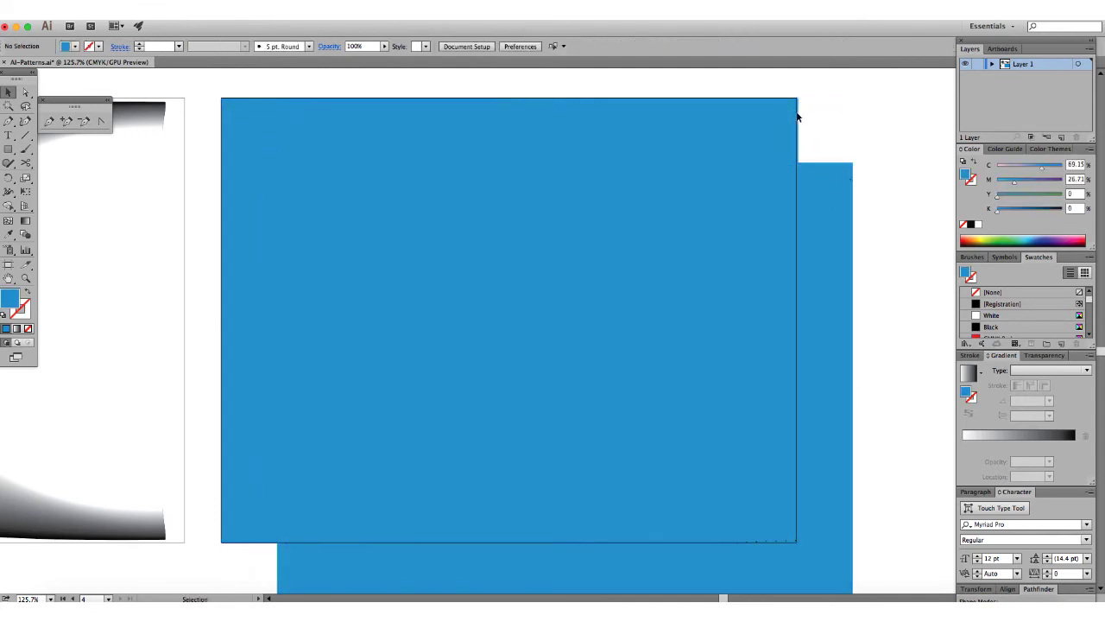
{"action": "left_click_drag", "start_coordinate": [797, 115], "coordinate": [821, 116]}
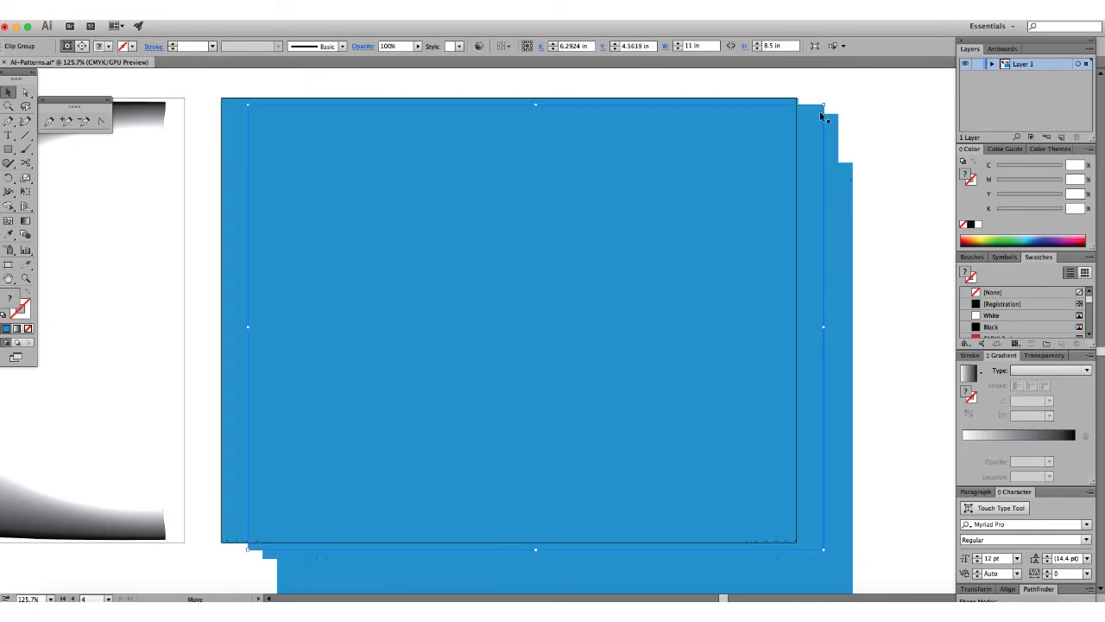
- Undo the clip group moves, the ungrouping and the frame's blue fill, and clear the selection
{"action": "key", "text": "super+z"}
{"action": "key", "text": "super+z"}
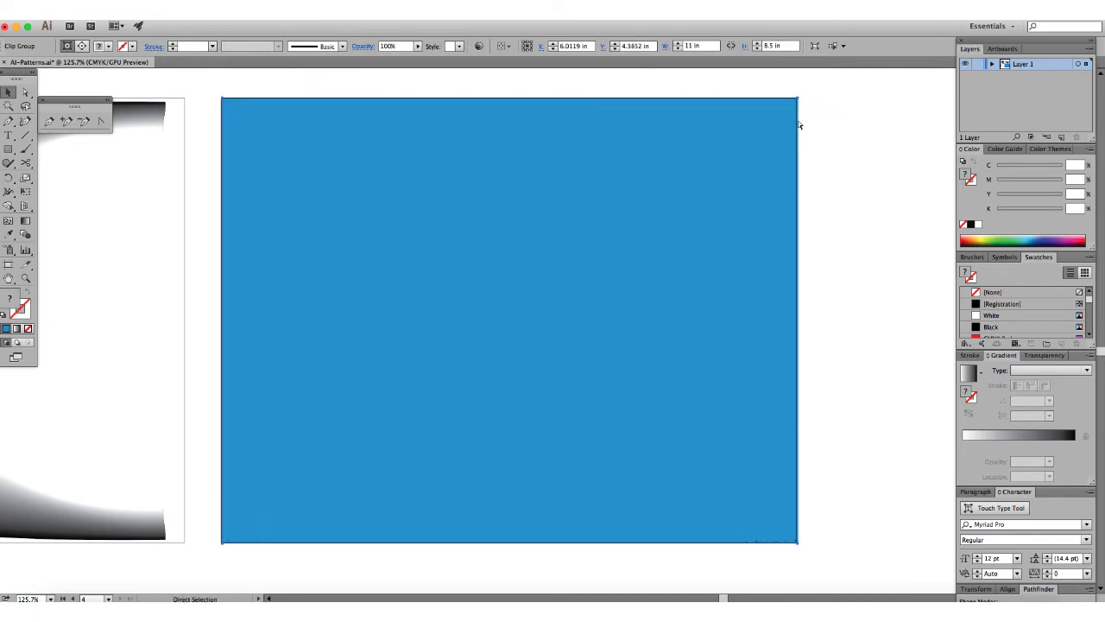
{"action": "key", "text": "super+z"}
{"action": "key", "text": "super+z"}
{"action": "key", "text": "super+z"}
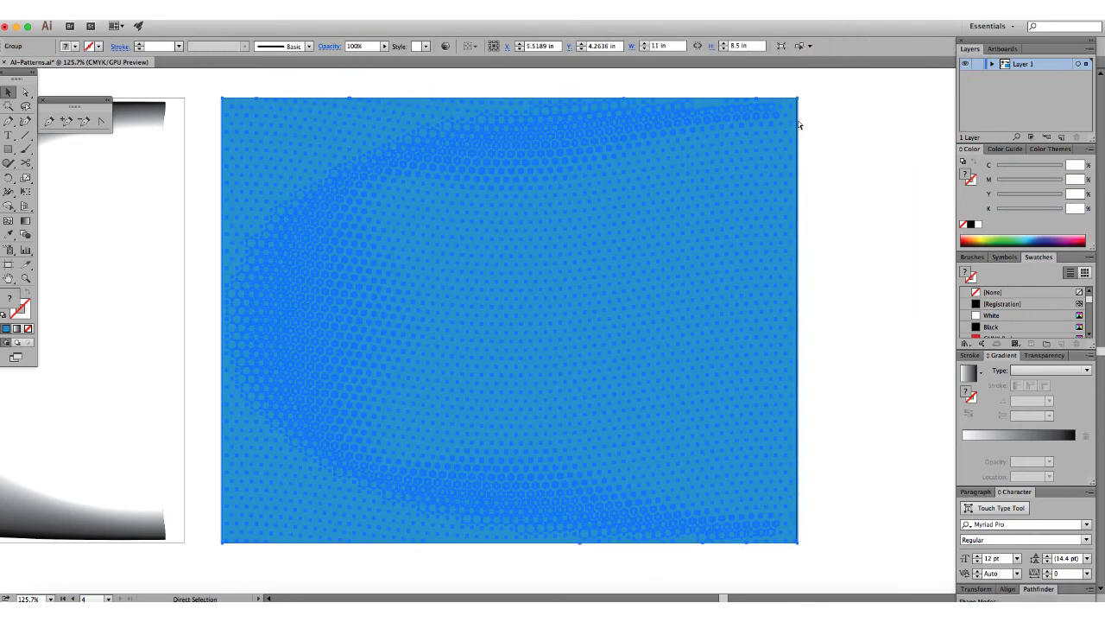
{"action": "key", "text": "super+shift+a"}
- Ungroup the dot pattern on the fourth artboard and clear the selection
{"action": "left_click_drag", "start_coordinate": [851, 223], "coordinate": [725, 325]}
{"action": "left_click", "coordinate": [164, 10]}
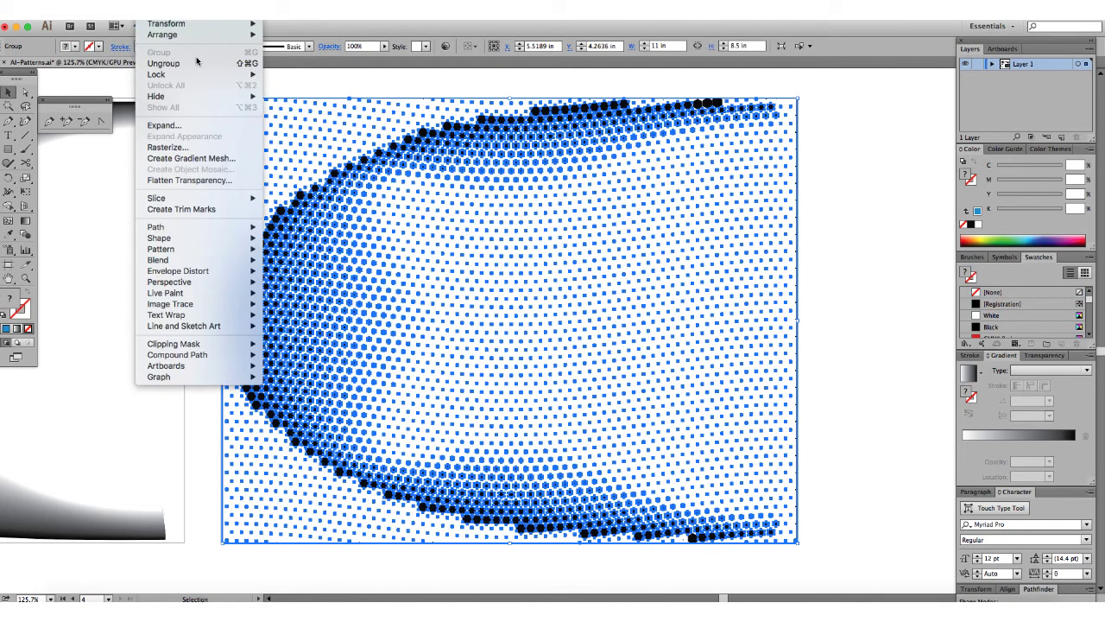
{"action": "left_click", "coordinate": [163, 63]}
{"action": "key", "text": "super+shift+a"}
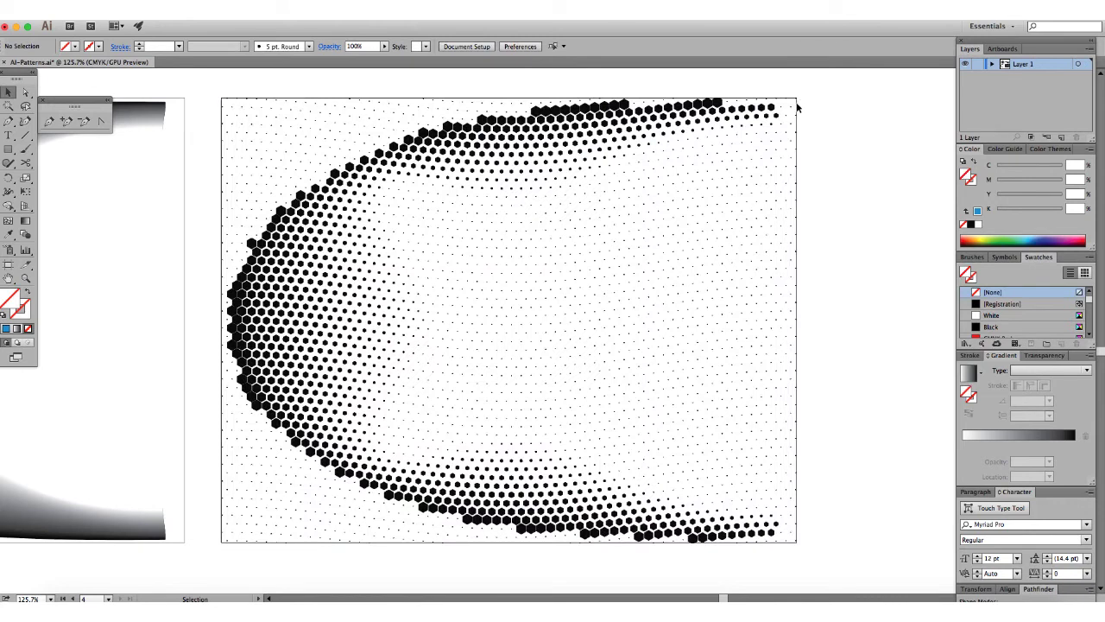
- Select the overlapping clip groups at the pattern's upper corner and fill them with the last used blue
{"action": "left_click_drag", "start_coordinate": [808, 106], "coordinate": [792, 113]}
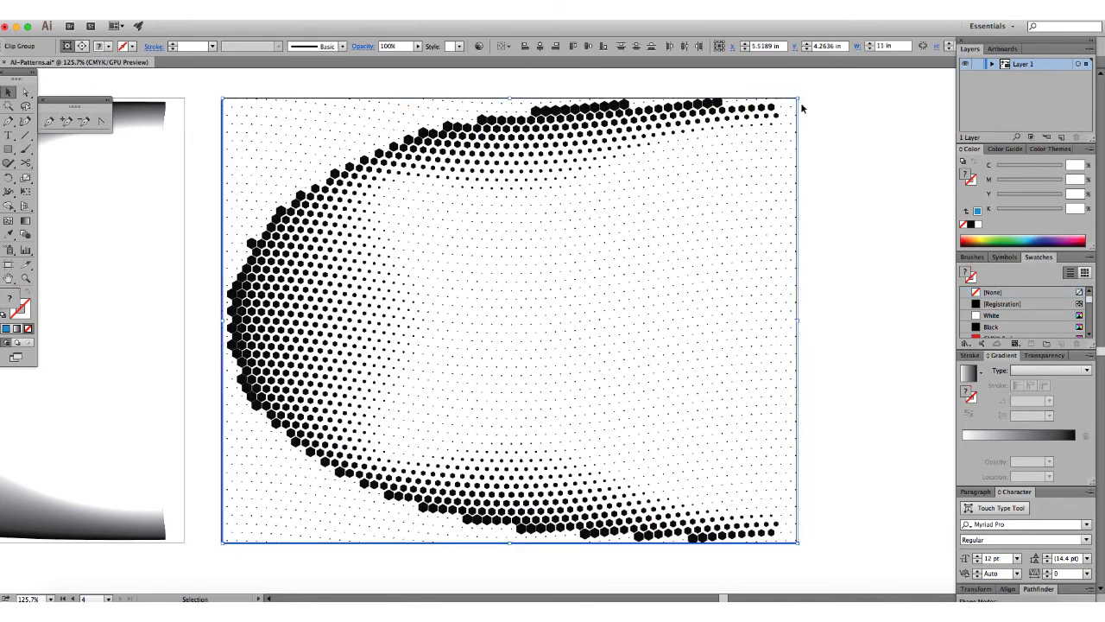
{"action": "left_click", "coordinate": [979, 212]}
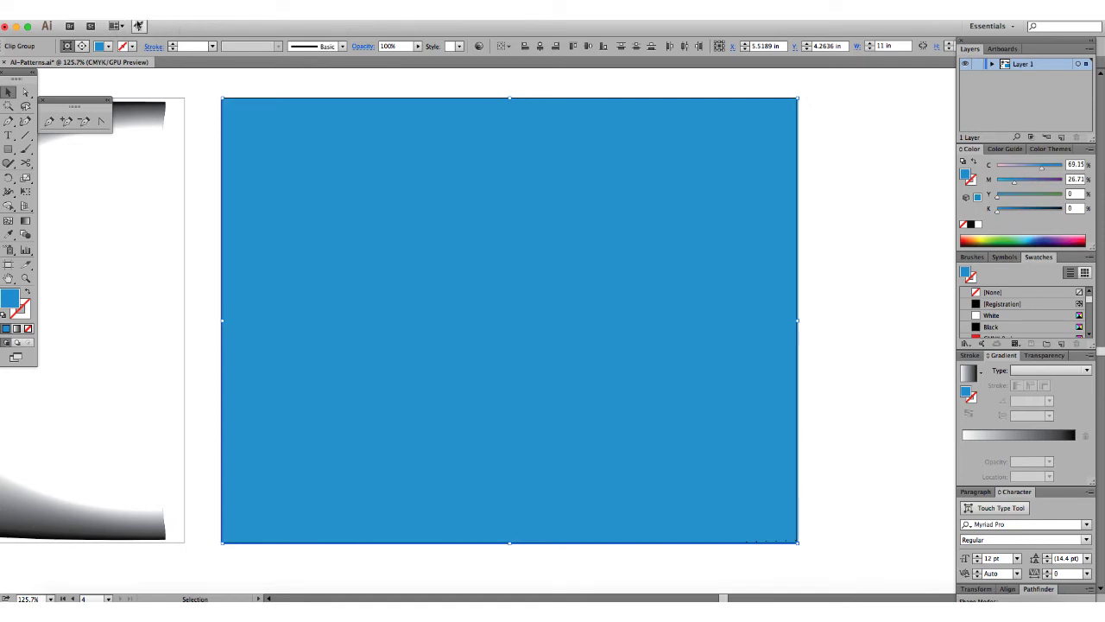
{"action": "left_click", "coordinate": [151, 2]}
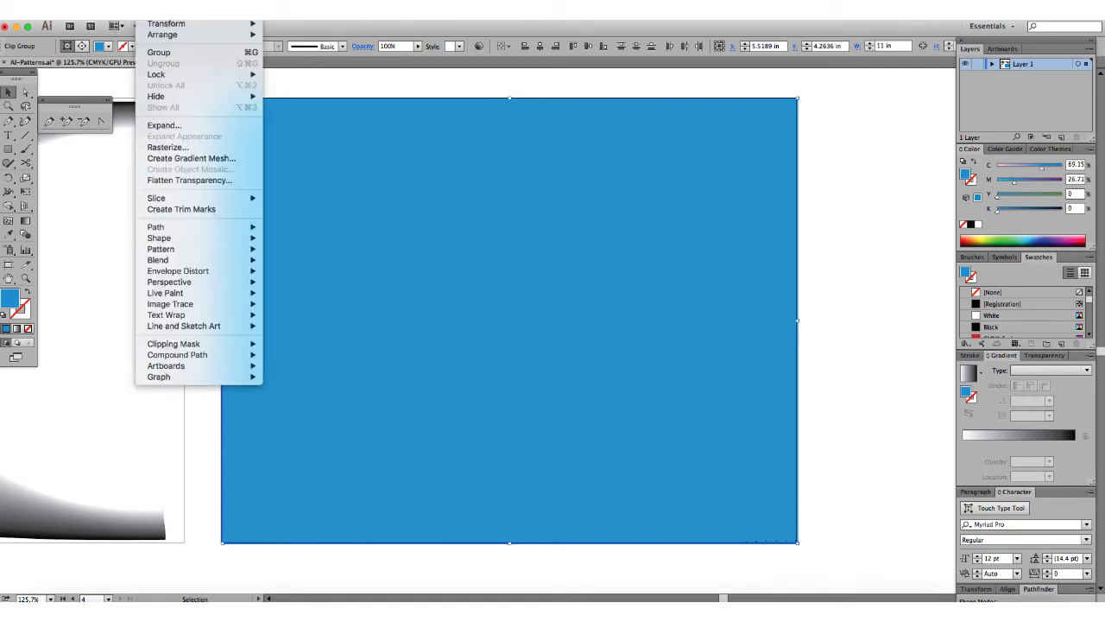
{"action": "mouse_move", "coordinate": [123, 1]}
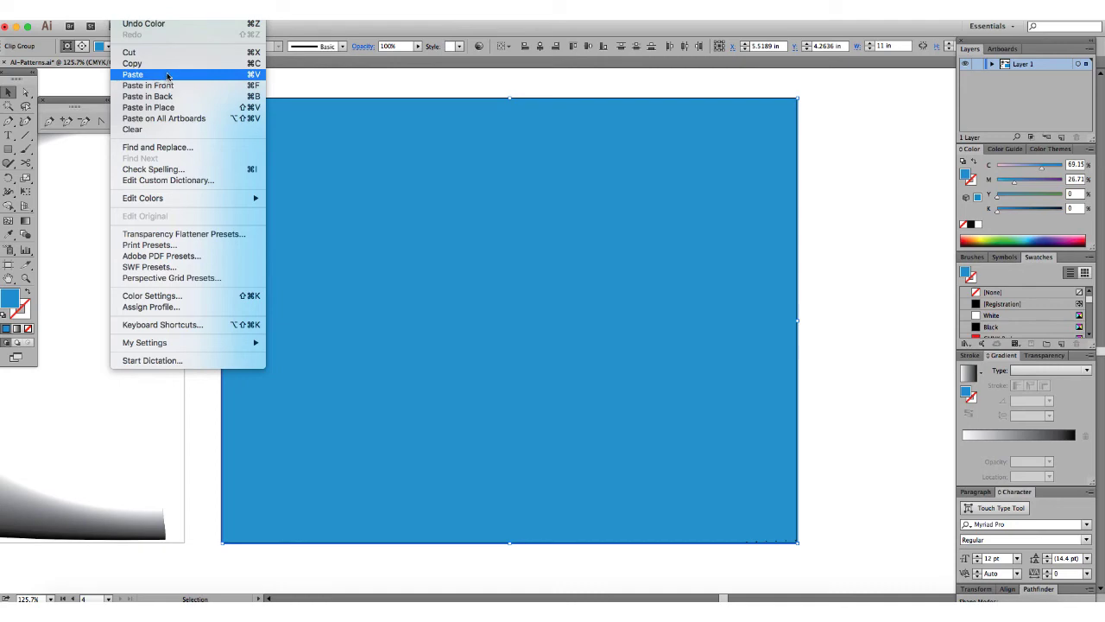
- Arrange the blue clip groups behind the black dot pattern on the fourth artboard and clear the selection
{"action": "left_click", "coordinate": [72, 190]}
{"action": "key", "text": "super+shift+a"}
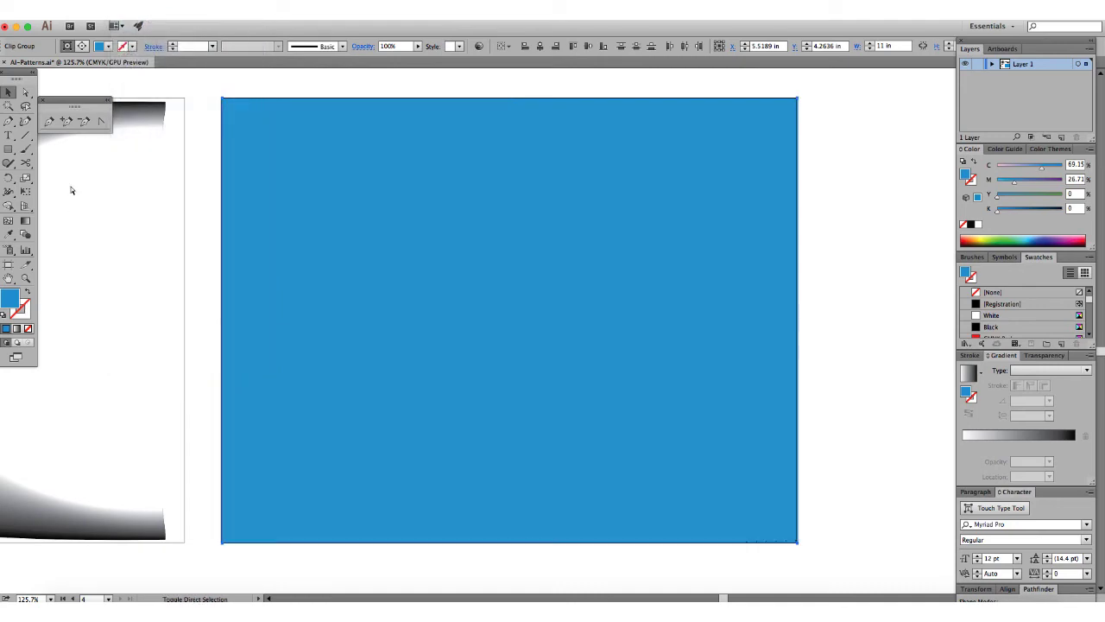
{"action": "key", "text": "super+f"}
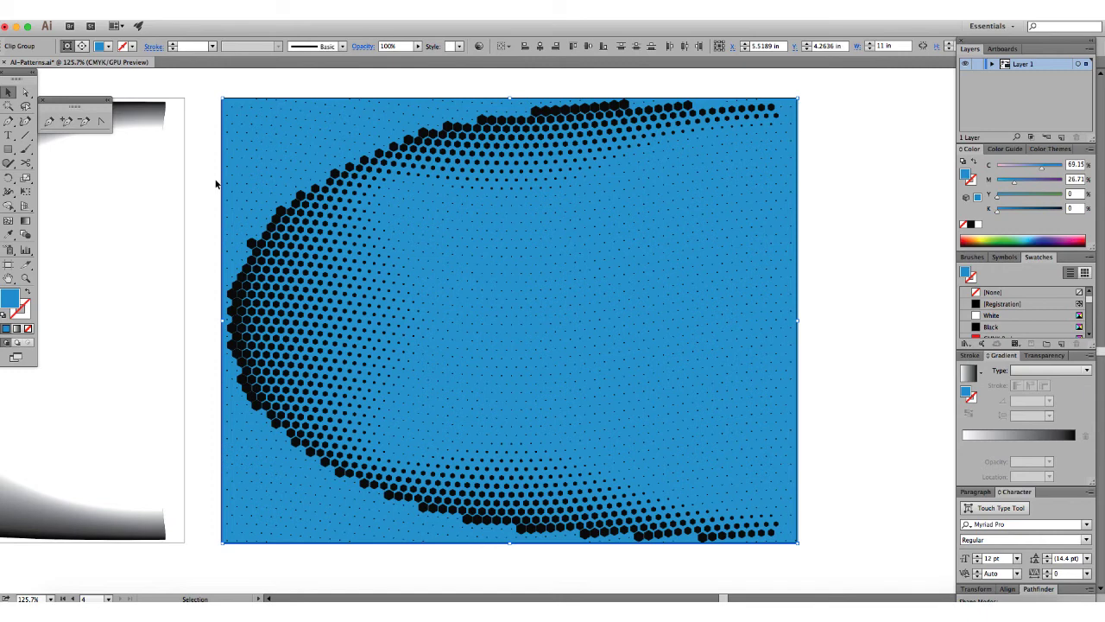
{"action": "key", "text": "a"}
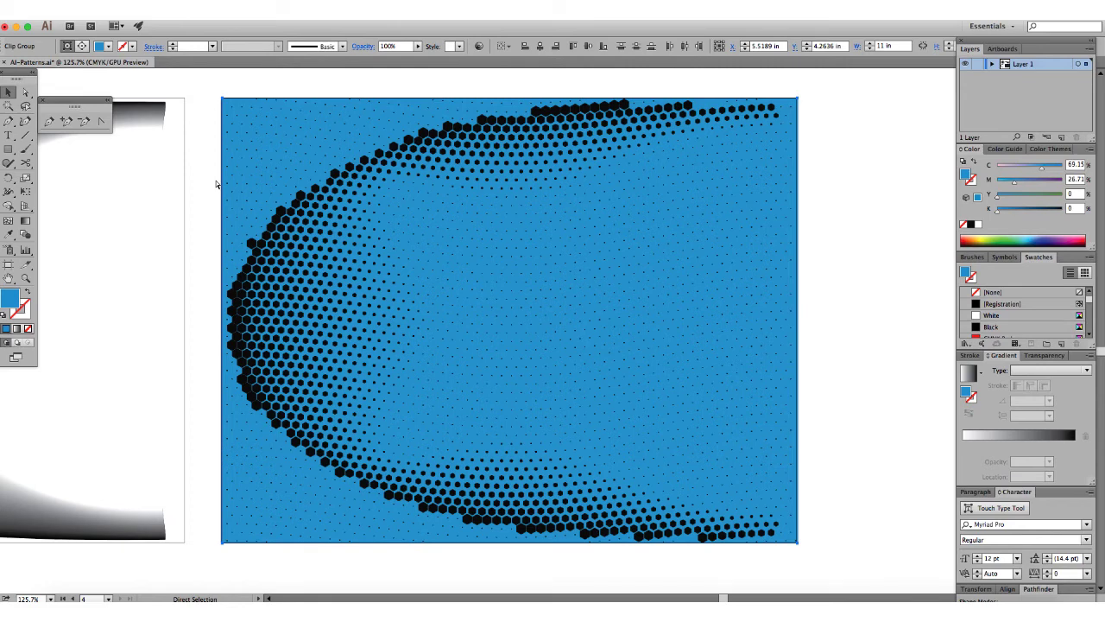
{"action": "left_click", "coordinate": [217, 184]}
{"action": "key", "text": "v"}
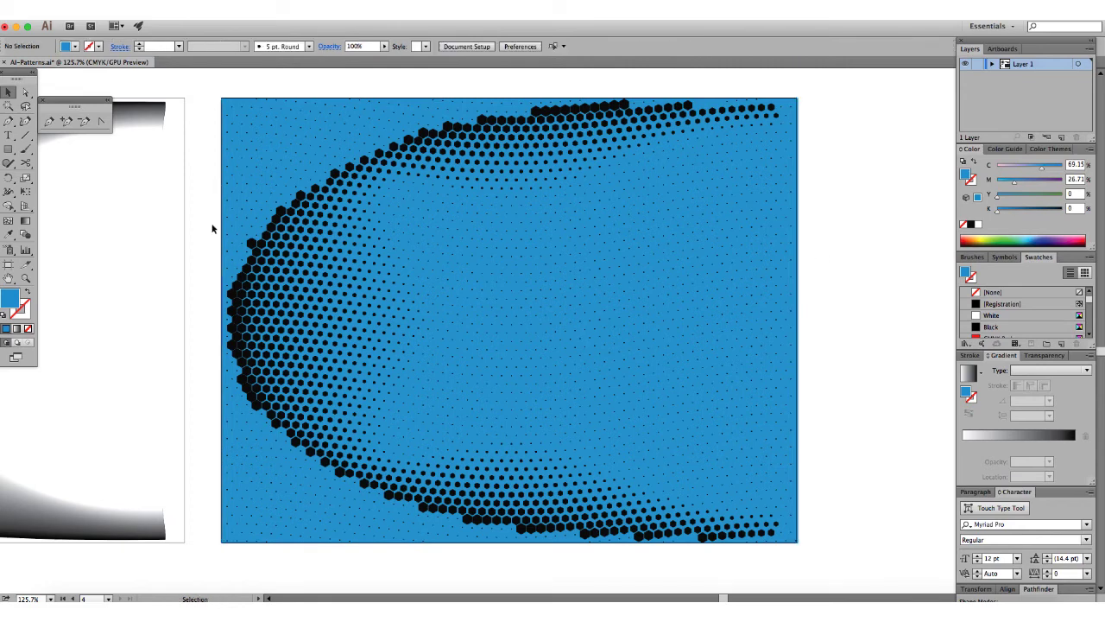
- Select all the black dots, fill them with bright yellow (C 15.38, M 0, Y 100, K 0) and clear the selection
{"action": "left_click_drag", "start_coordinate": [207, 95], "coordinate": [836, 543]}
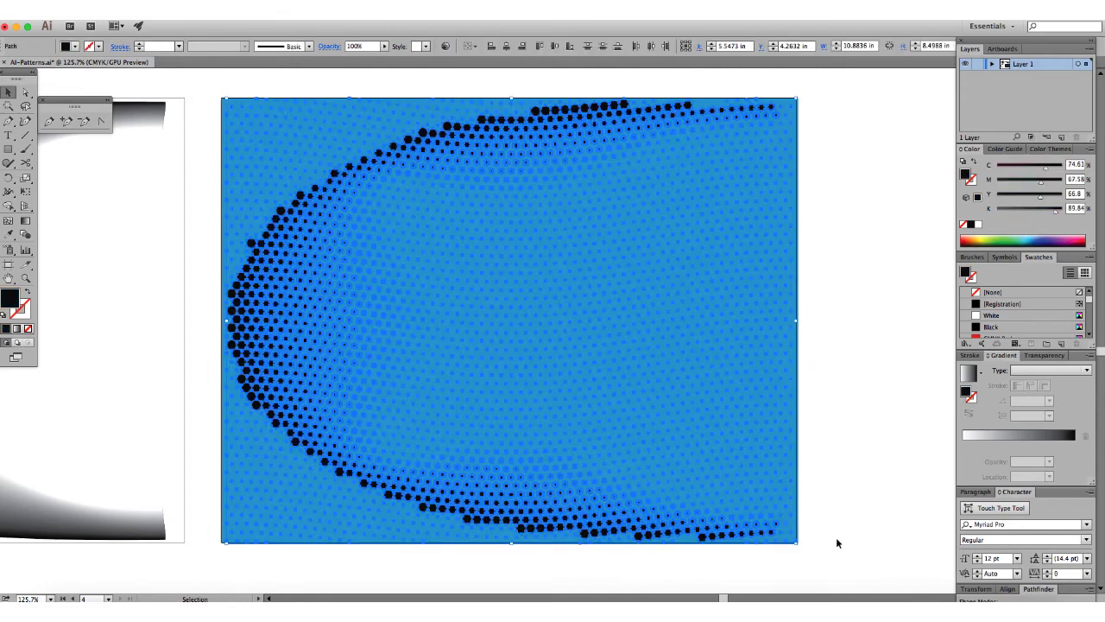
{"action": "double_click", "coordinate": [965, 174]}
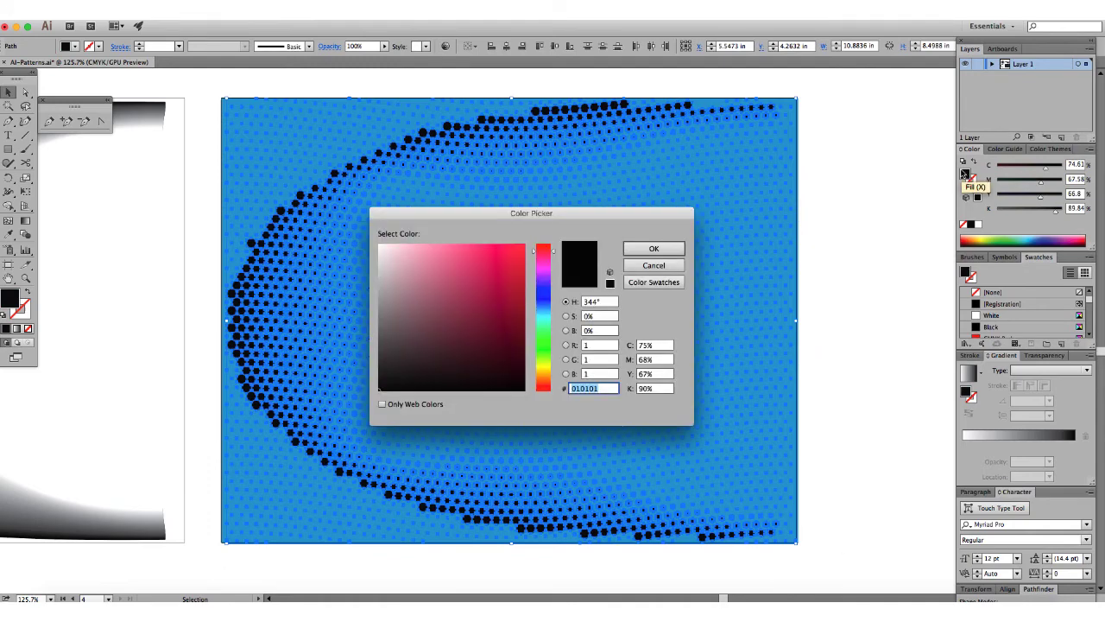
{"action": "left_click", "coordinate": [544, 367]}
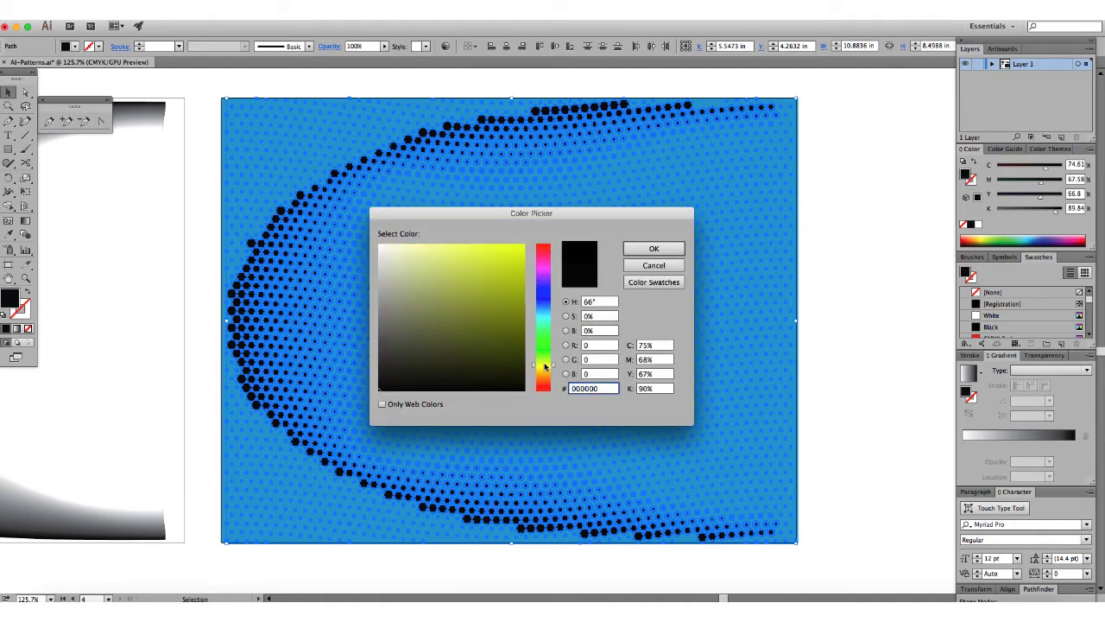
{"action": "left_click", "coordinate": [520, 250]}
{"action": "left_click", "coordinate": [661, 250]}
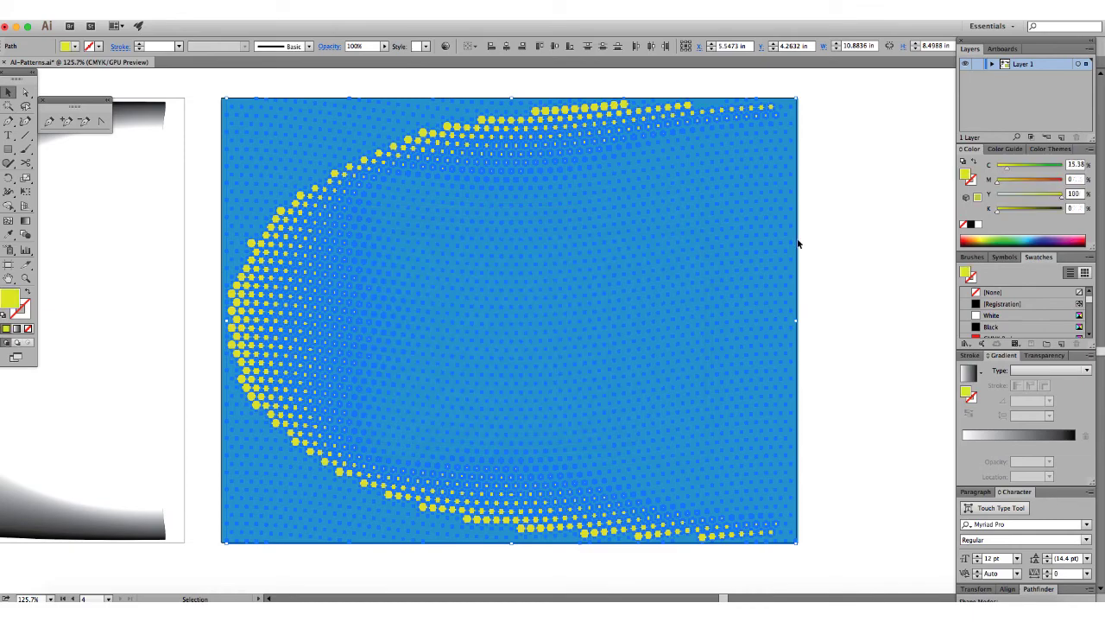
{"action": "left_click", "coordinate": [816, 249]}
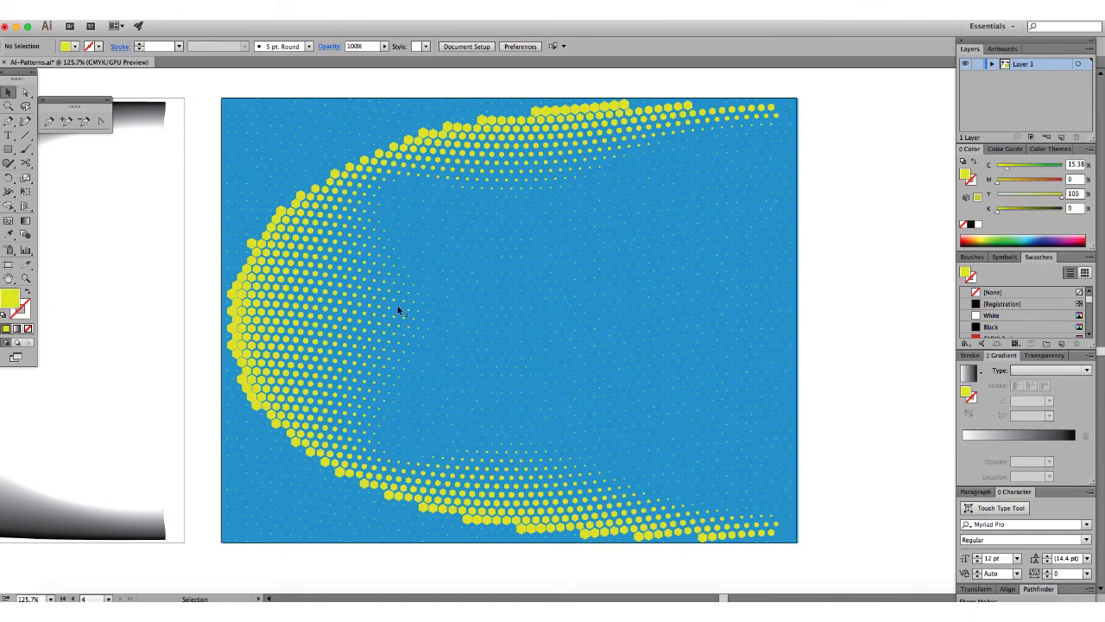
- Group the yellow dots and move them about 11.4 in to the right, off the blue frame onto the empty canvas
{"action": "key", "text": "super+1"}
{"action": "scroll", "coordinate": [426, 363], "scroll_direction": "right", "scroll_amount": 5}
{"action": "scroll", "coordinate": [426, 362], "scroll_direction": "up", "scroll_amount": 1}
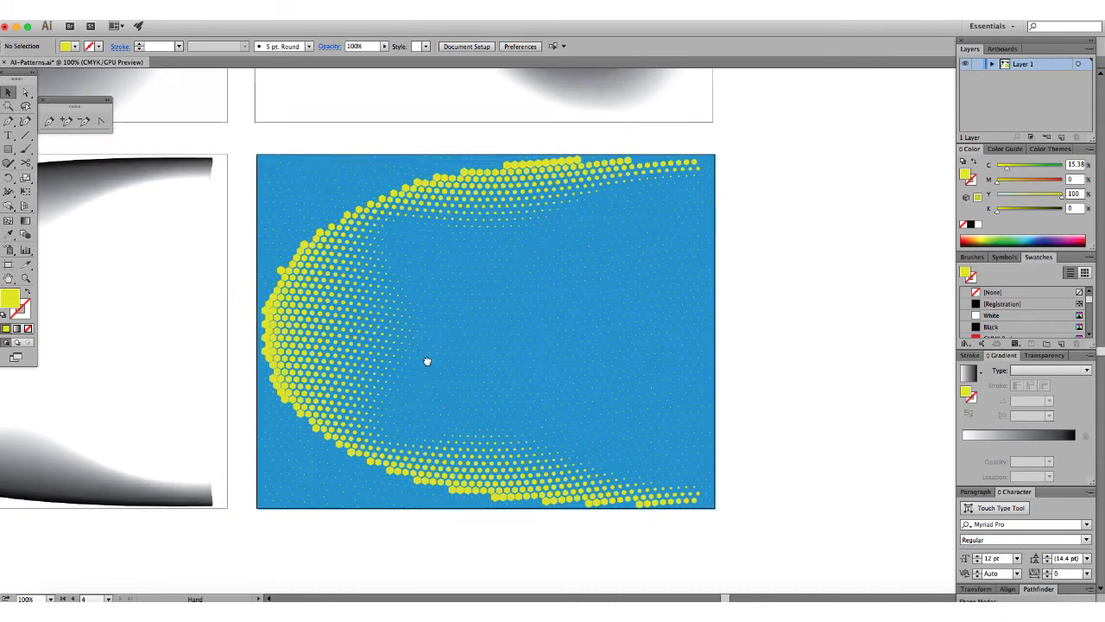
{"action": "key", "text": "super+a"}
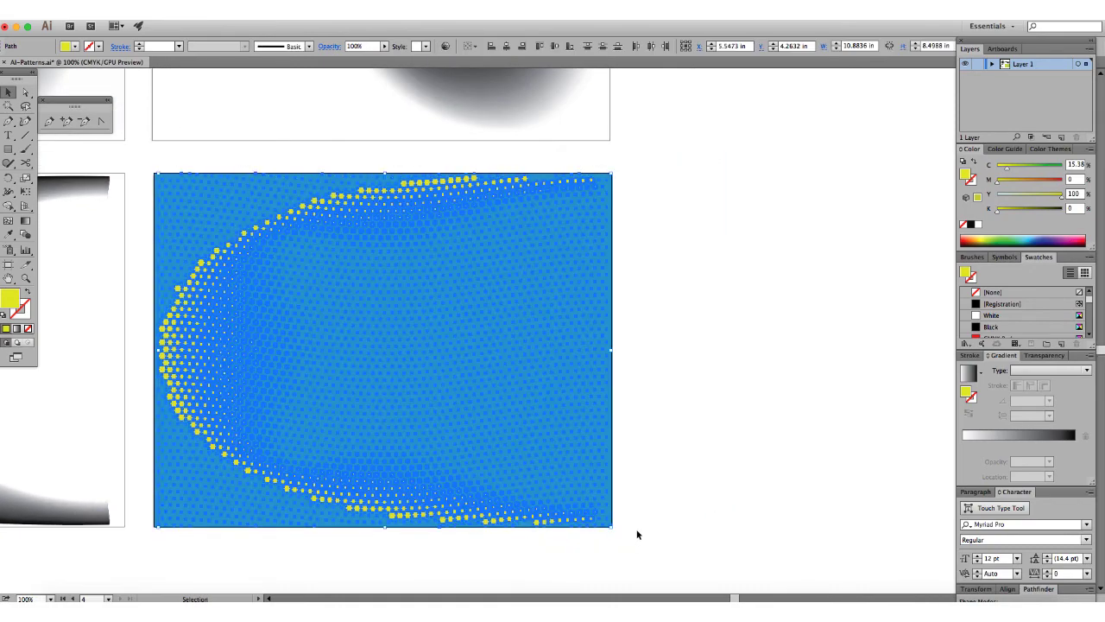
{"action": "key", "text": "a"}
{"action": "key", "text": "v"}
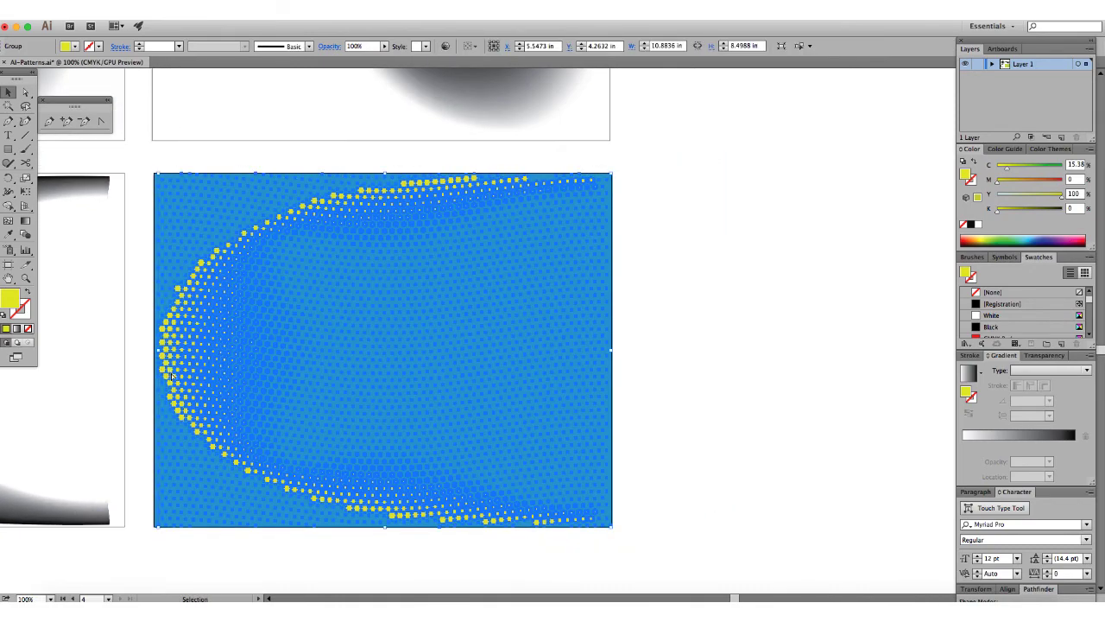
{"action": "left_click_drag", "start_coordinate": [172, 378], "coordinate": [646, 380]}
{"action": "scroll", "coordinate": [592, 415], "scroll_direction": "right", "scroll_amount": 5}
{"action": "left_click", "coordinate": [533, 131]}
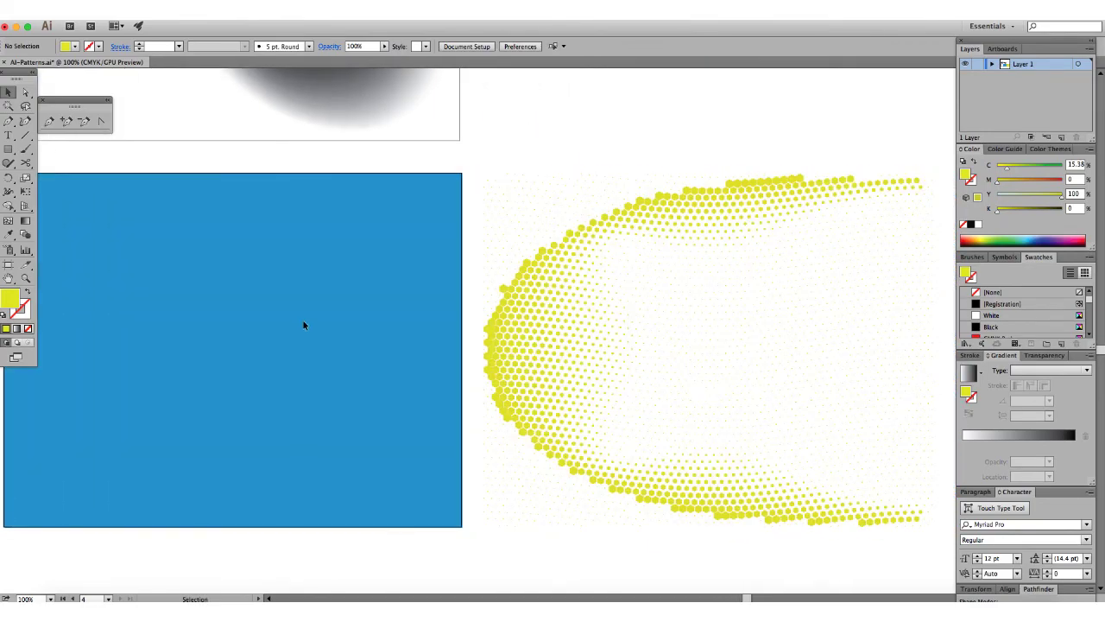
- Give the yellow dot group a 1 pt black stroke (K 100) and clear the selection
{"action": "scroll", "coordinate": [424, 405], "scroll_direction": "right", "scroll_amount": 5}
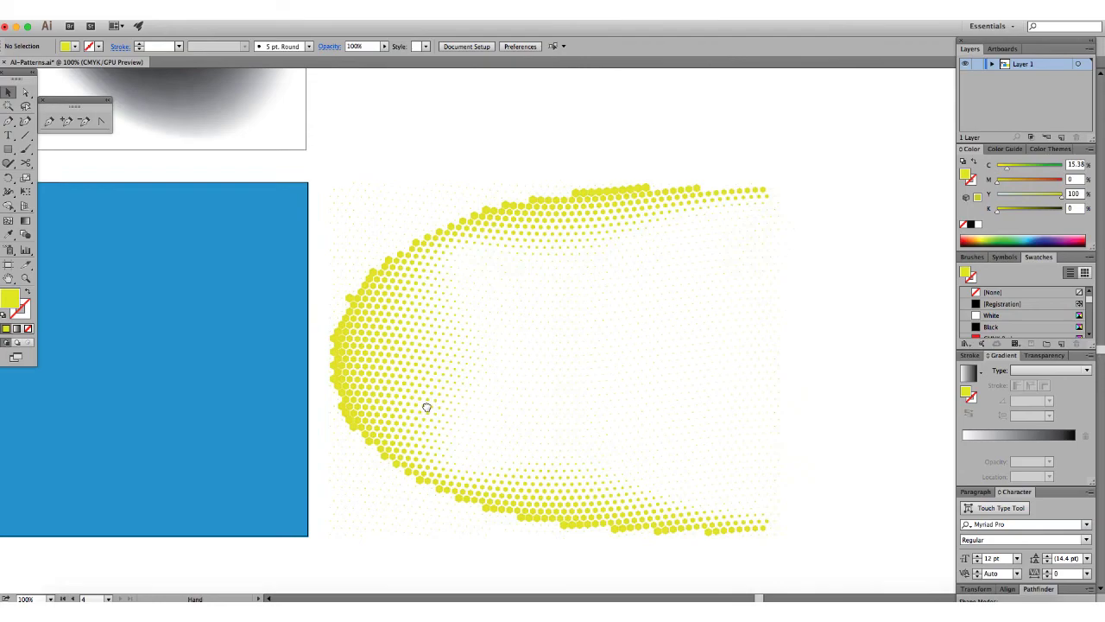
{"action": "left_click", "coordinate": [357, 331]}
{"action": "left_click_drag", "start_coordinate": [306, 313], "coordinate": [543, 343]}
{"action": "scroll", "coordinate": [544, 345], "scroll_direction": "right", "scroll_amount": 5}
{"action": "scroll", "coordinate": [544, 345], "scroll_direction": "down", "scroll_amount": 1}
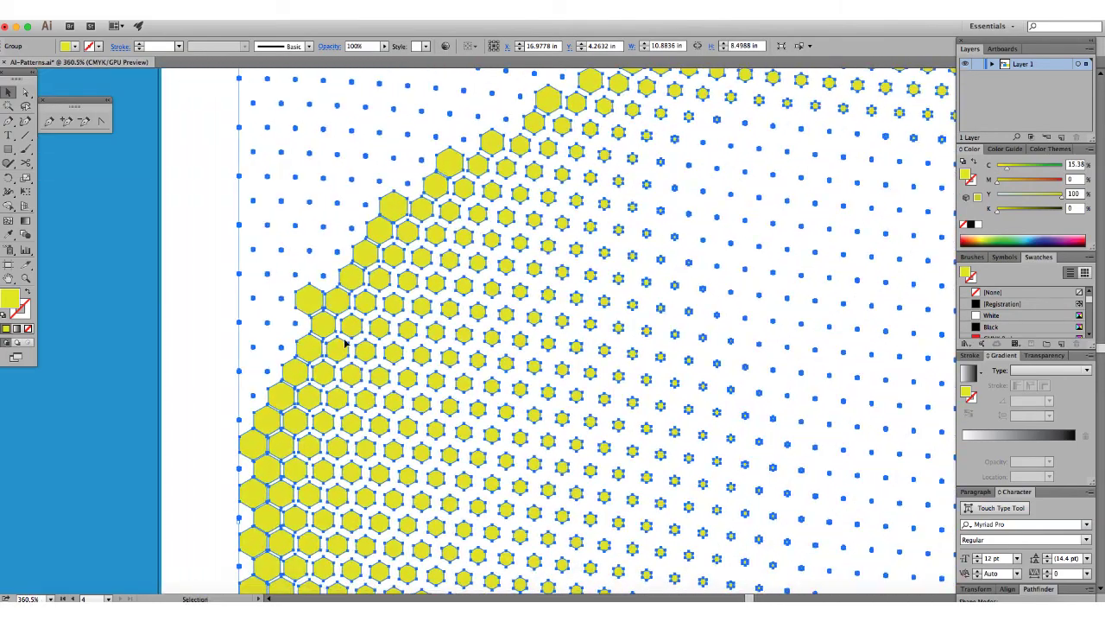
{"action": "key", "text": "super+minus"}
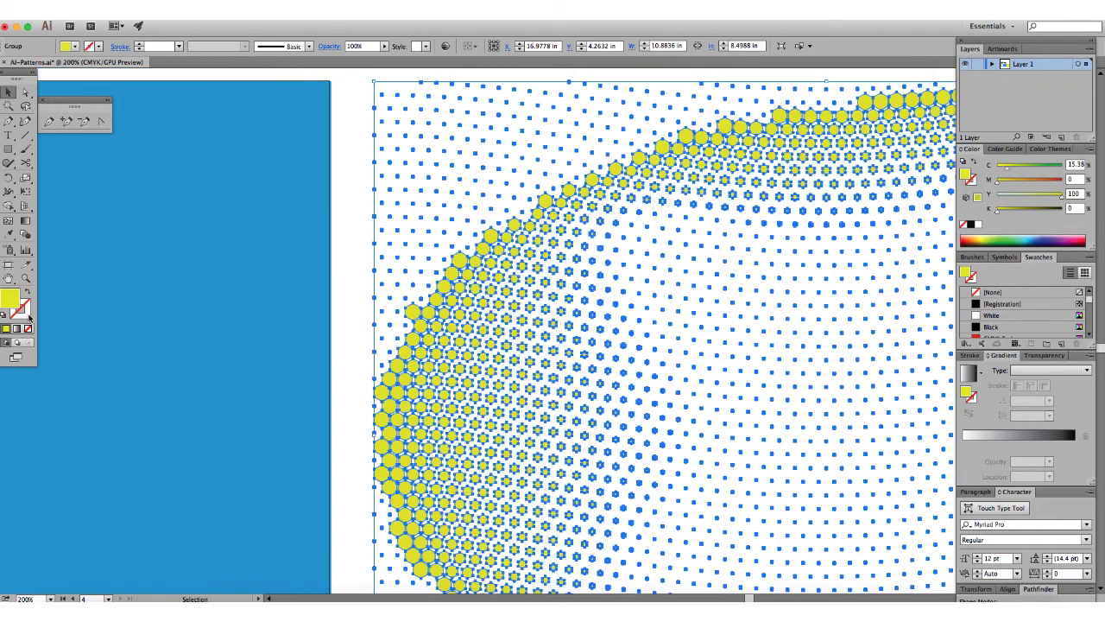
{"action": "left_click", "coordinate": [28, 316]}
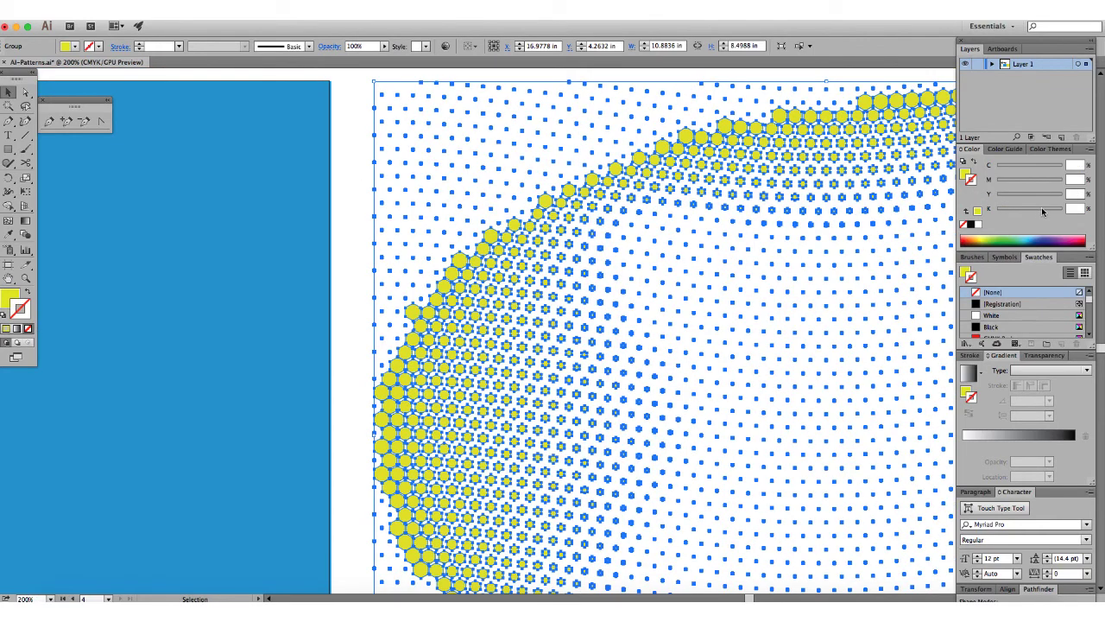
{"action": "left_click_drag", "start_coordinate": [1012, 211], "coordinate": [1065, 213]}
{"action": "left_click", "coordinate": [344, 404]}
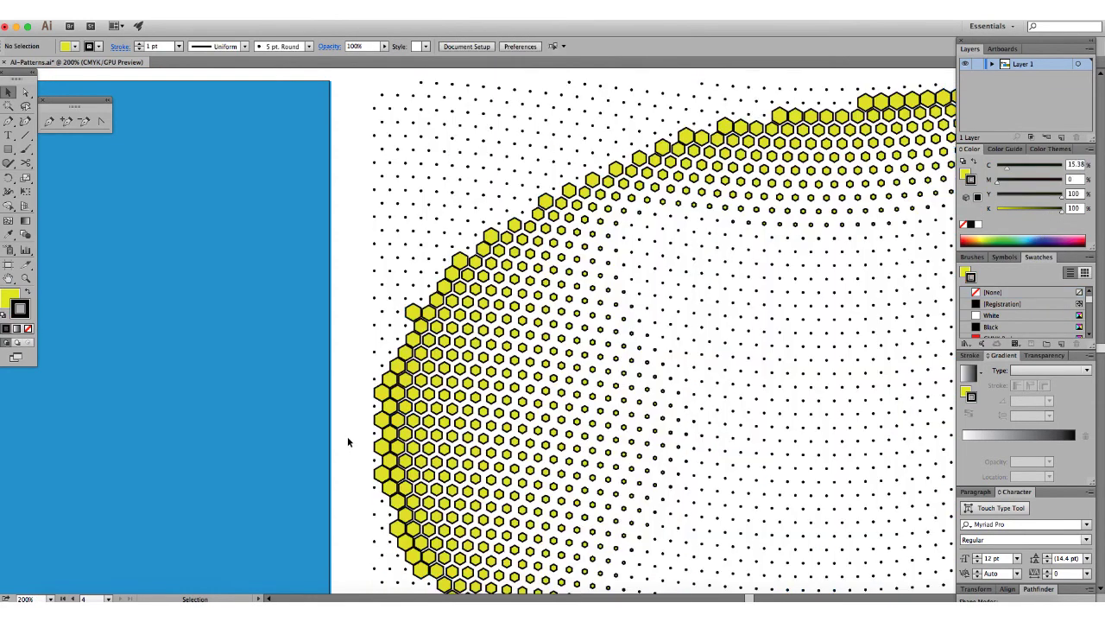
- Examine the outlined dot pattern beside the blue frame and the wavy gradient artwork on the artboard above
{"action": "key", "text": "super+minus"}
{"action": "key", "text": "super+minus"}
{"action": "key", "text": "super+minus"}
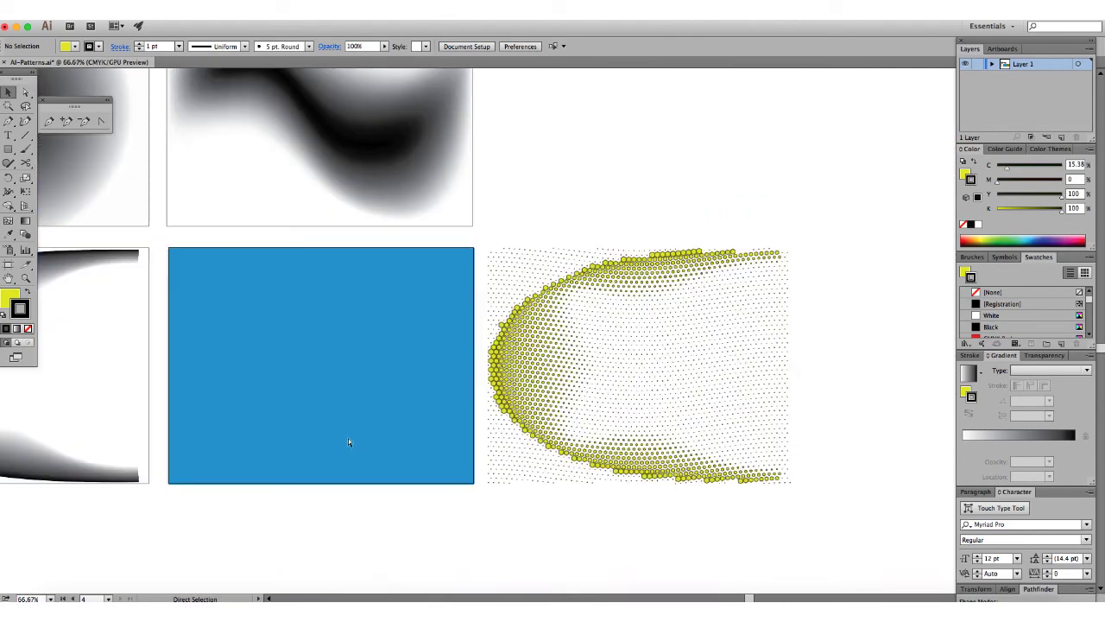
{"action": "key", "text": "z"}
{"action": "left_click_drag", "start_coordinate": [522, 362], "coordinate": [571, 375]}
{"action": "left_click_drag", "start_coordinate": [429, 328], "coordinate": [614, 463]}
{"action": "key", "text": "v"}
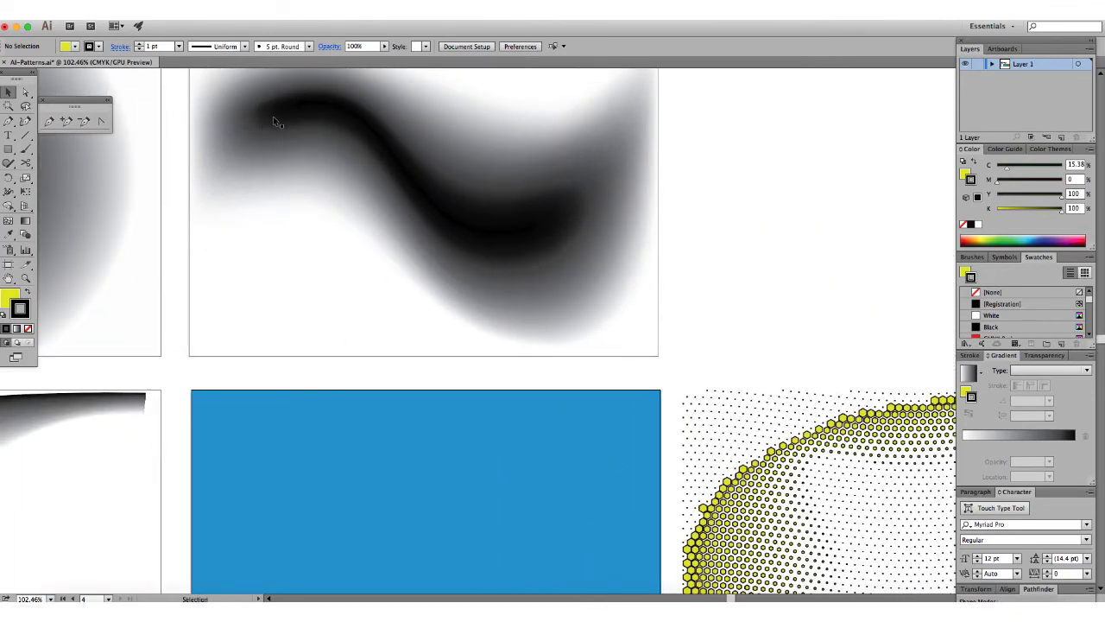
{"action": "scroll", "coordinate": [601, 304], "scroll_direction": "up", "scroll_amount": 3}
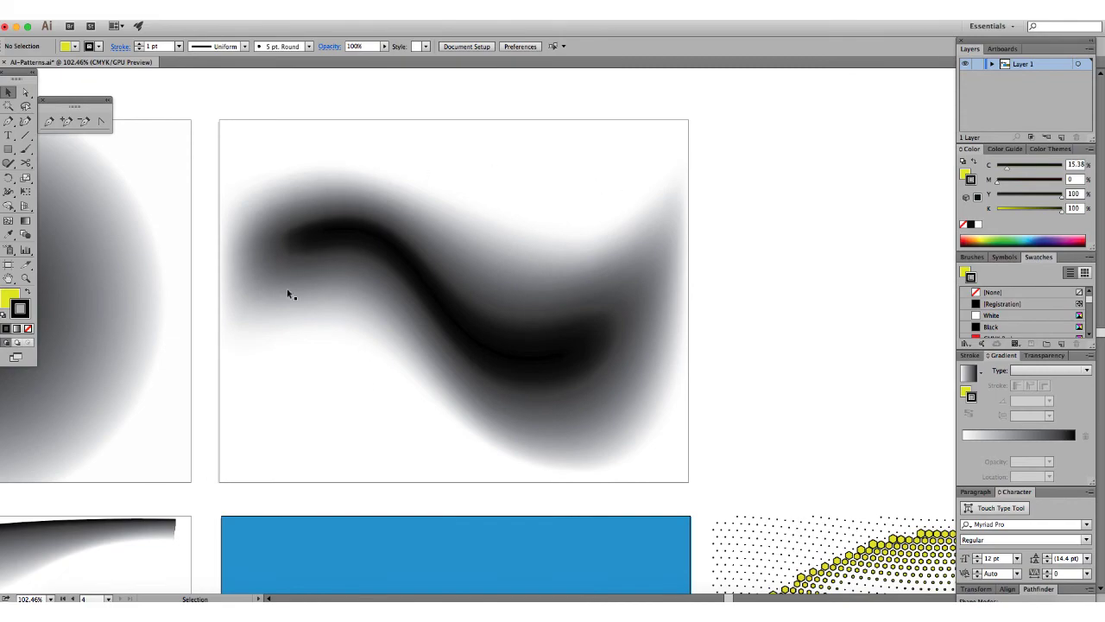
{"action": "left_click_drag", "start_coordinate": [703, 454], "coordinate": [554, 110]}
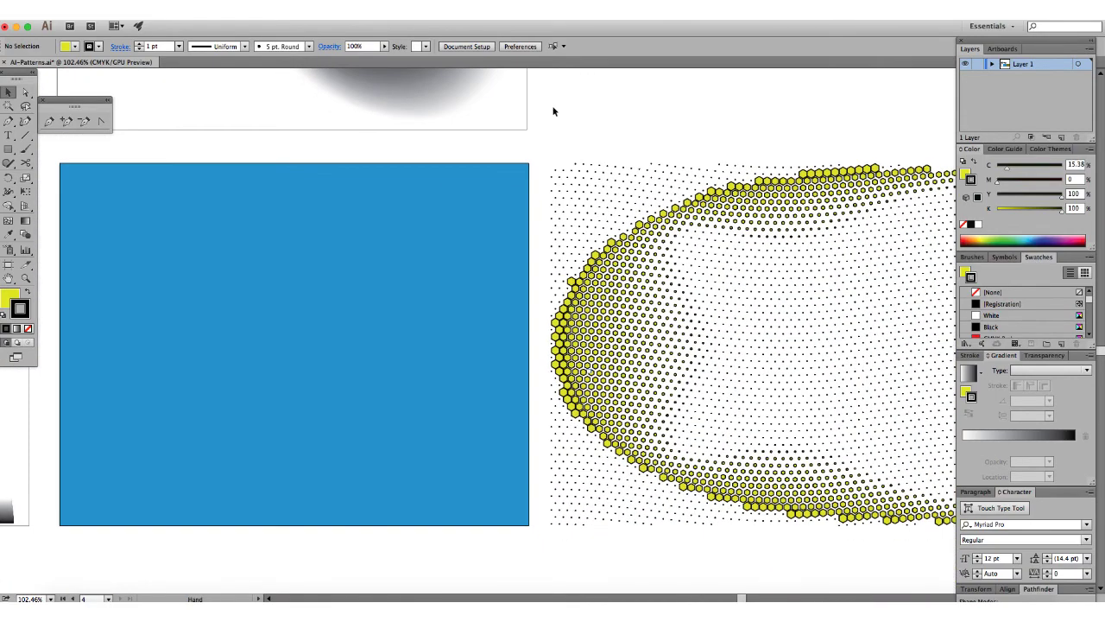
{"action": "scroll", "coordinate": [820, 189], "scroll_direction": "right", "scroll_amount": 2}
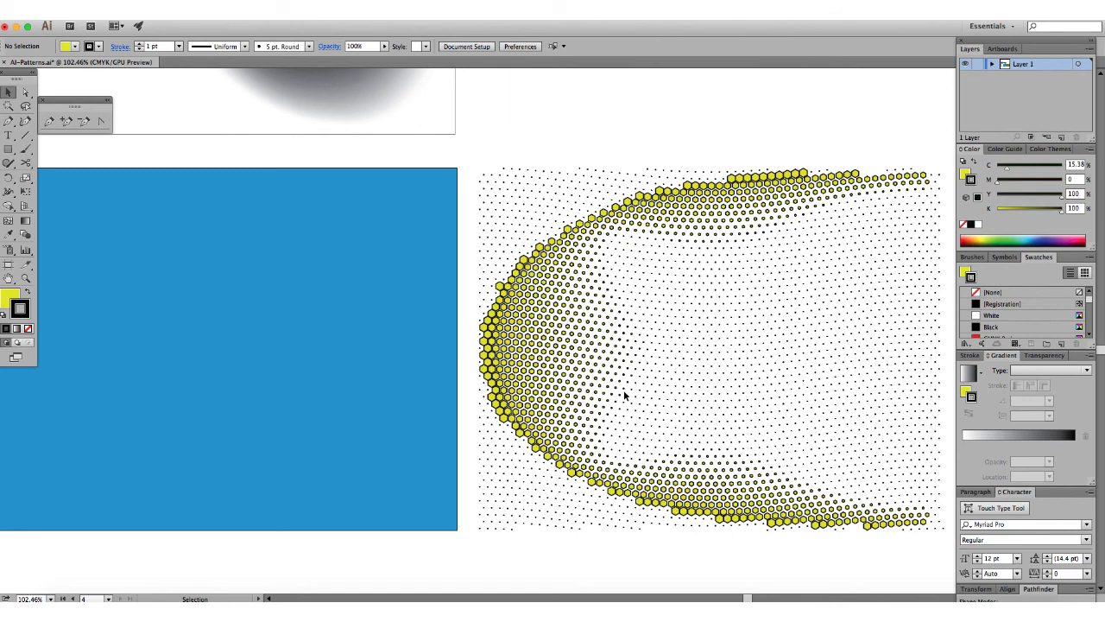
- Switch to Vectoraster with the halftone document
{"action": "left_click", "coordinate": [522, 597]}
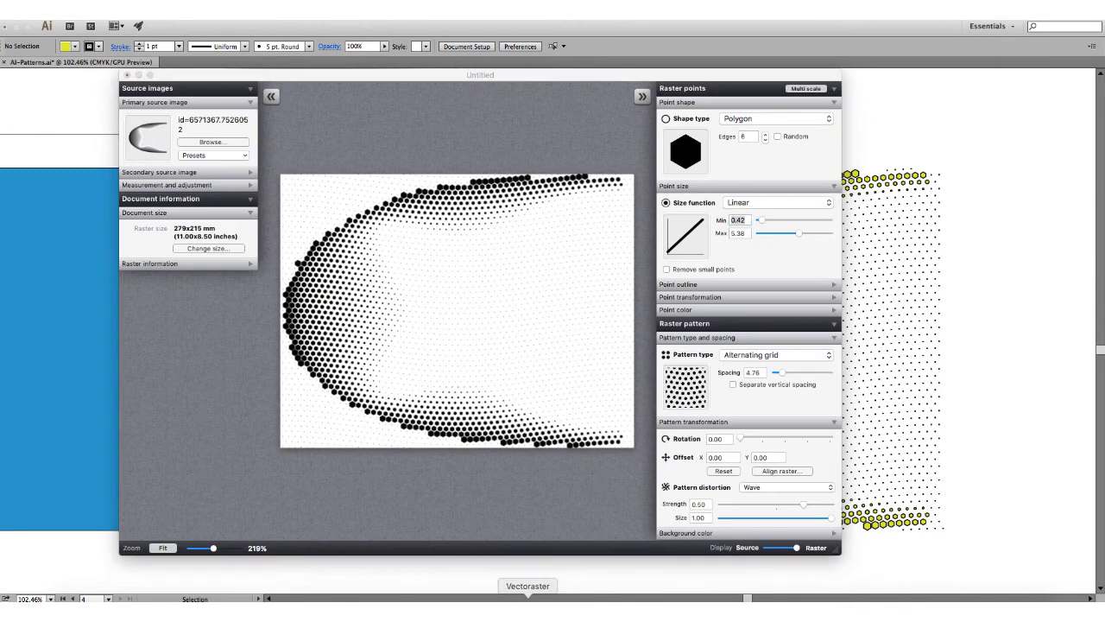